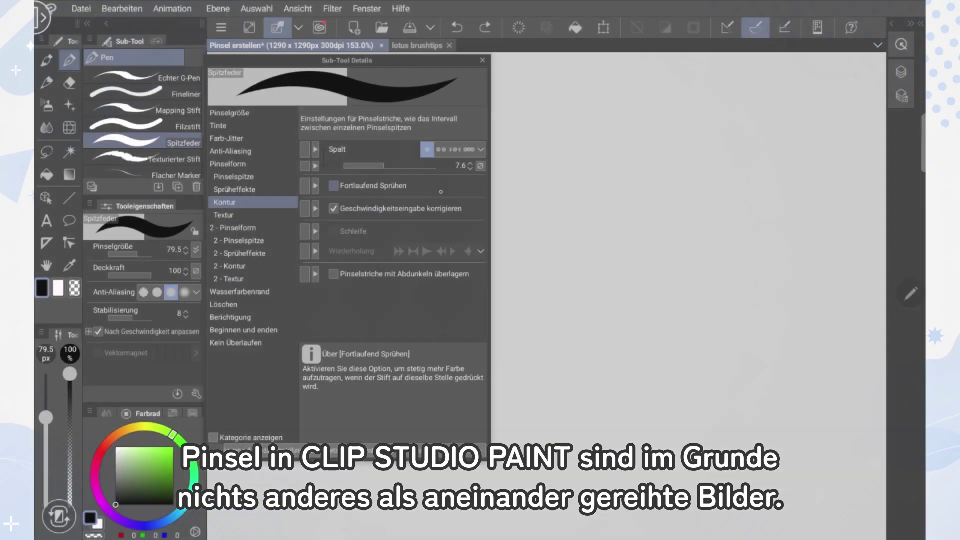
Step: Draw three wavy Spitzfeder strokes one below the other, increasing the stroke gap (Spalt) from 9.7 for the first to 145.4 for the last
mouse_move(381, 166)
mouse_down()
mouse_move(412, 167)
mouse_move(386, 167)
mouse_up()
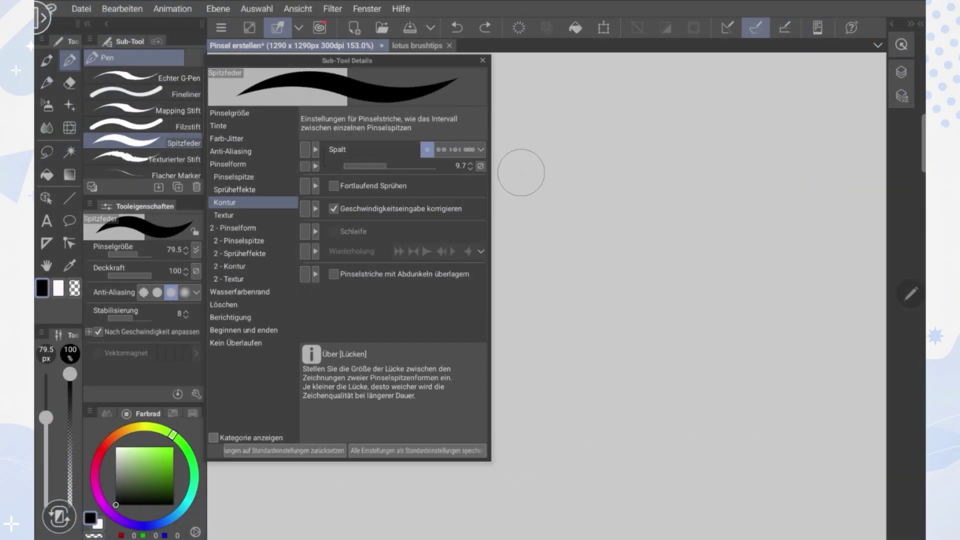
mouse_move(522, 172)
mouse_down()
mouse_move(551, 210)
mouse_move(699, 140)
mouse_move(760, 188)
mouse_up()
drag(386, 167, 405, 167)
drag(521, 272, 772, 285)
drag(405, 167, 411, 167)
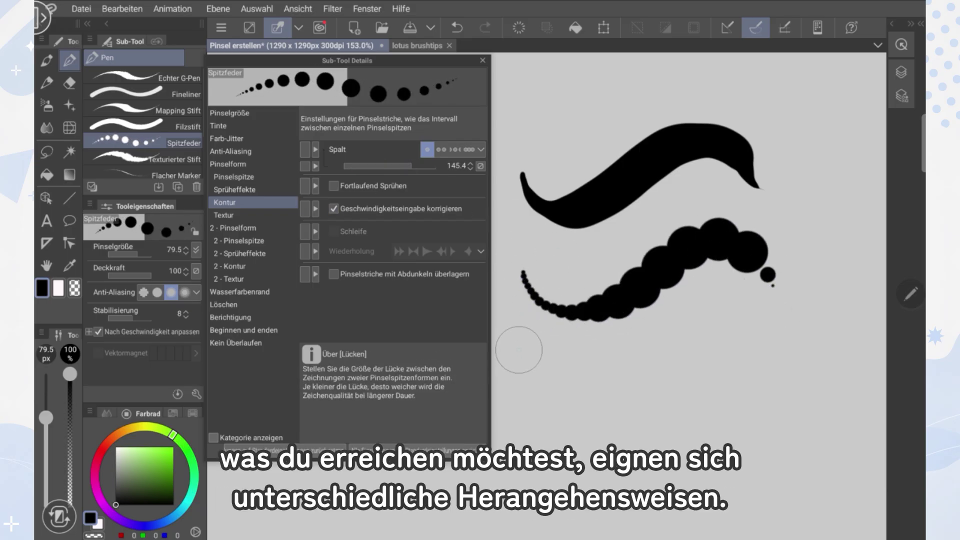
mouse_move(519, 350)
mouse_down()
mouse_move(620, 399)
mouse_move(776, 345)
mouse_move(800, 395)
mouse_up()
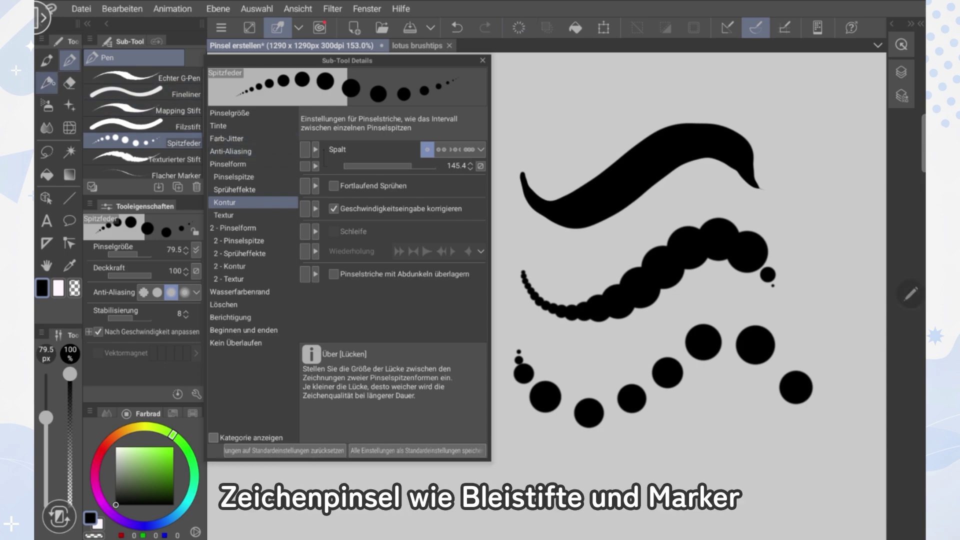
Step: Examine the brush tip settings of the Bleistift, Druckbleistift, Kohle, Mapping Stift and Texturierter Stift sub-tools
click(46, 83)
click(143, 76)
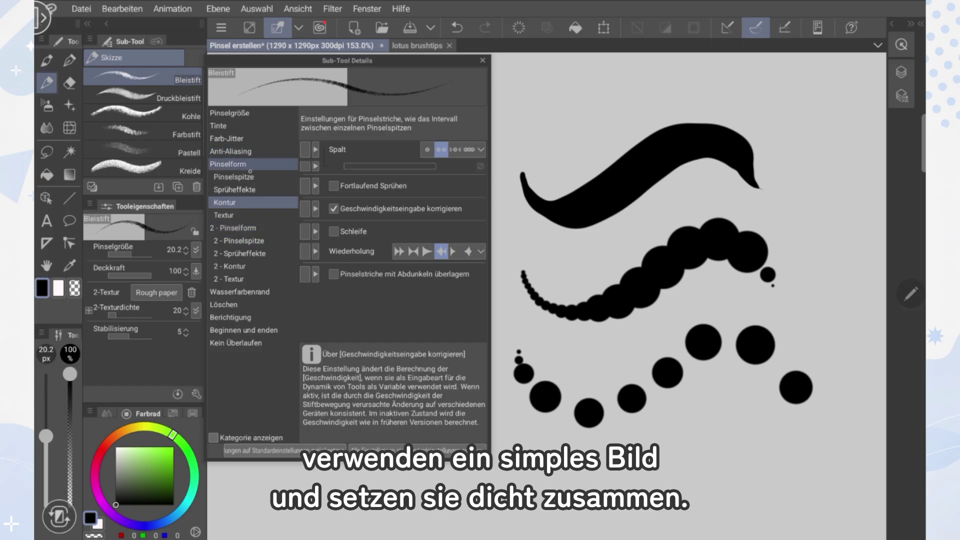
click(234, 176)
click(143, 95)
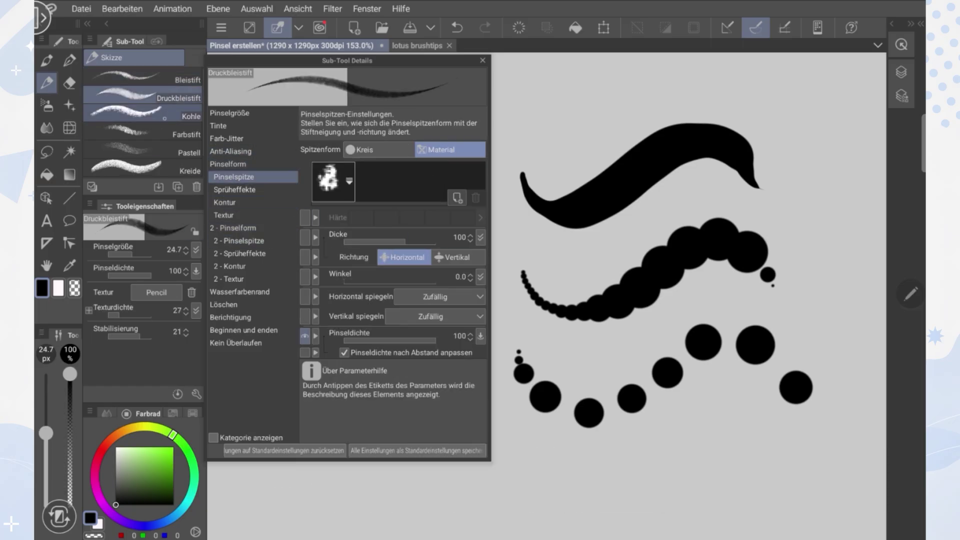
click(143, 112)
click(69, 60)
click(145, 110)
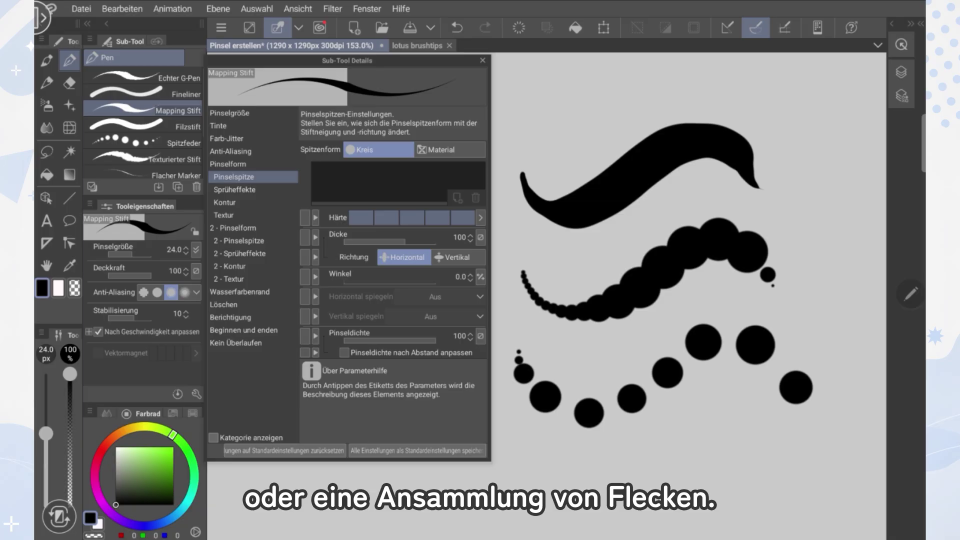
click(143, 158)
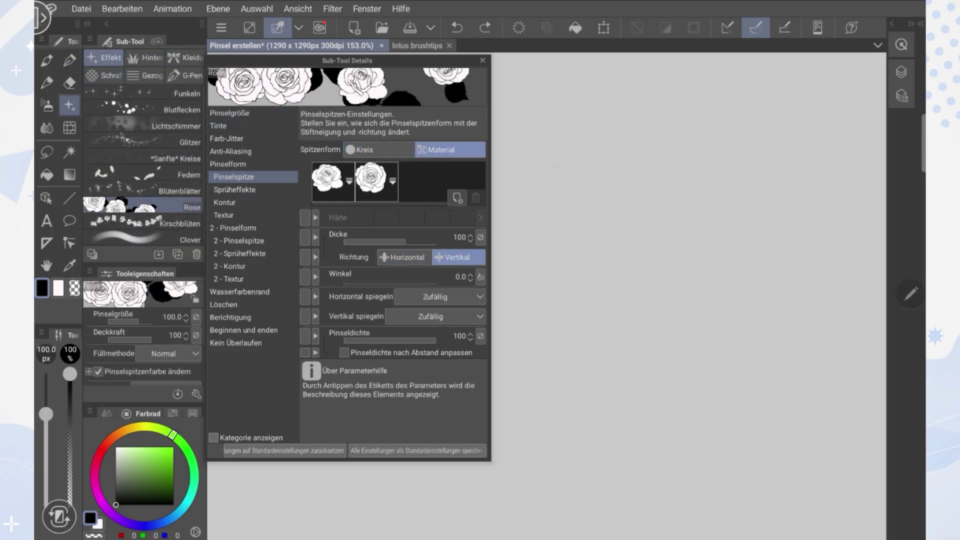
Step: Draw a Rose brush garland across the upper canvas and three overlapping rows of Einfache Rüschen below it
mouse_move(525, 180)
mouse_down()
mouse_move(585, 120)
mouse_move(890, 150)
mouse_up()
click(185, 58)
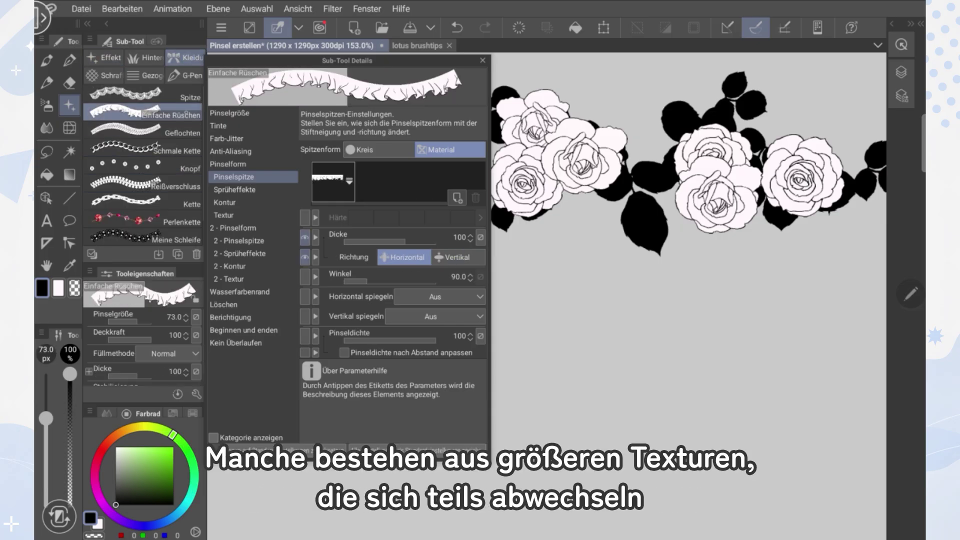
drag(502, 336, 861, 334)
mouse_move(526, 303)
mouse_down()
mouse_move(564, 319)
mouse_move(872, 320)
mouse_up()
drag(500, 289, 880, 287)
Step: Draw two curved Perlenkette strokes beneath the ruffles
click(181, 222)
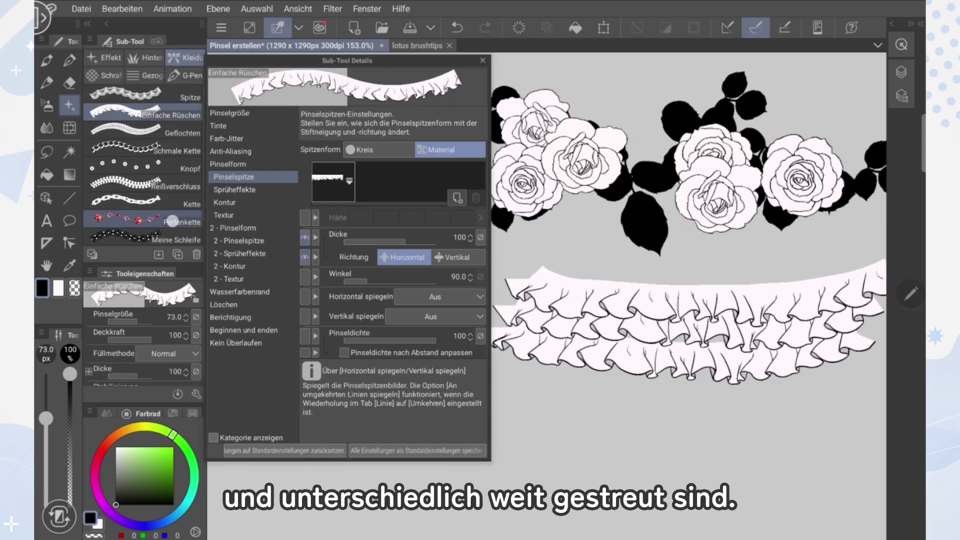
mouse_move(510, 440)
mouse_down()
mouse_move(759, 483)
mouse_move(889, 403)
mouse_up()
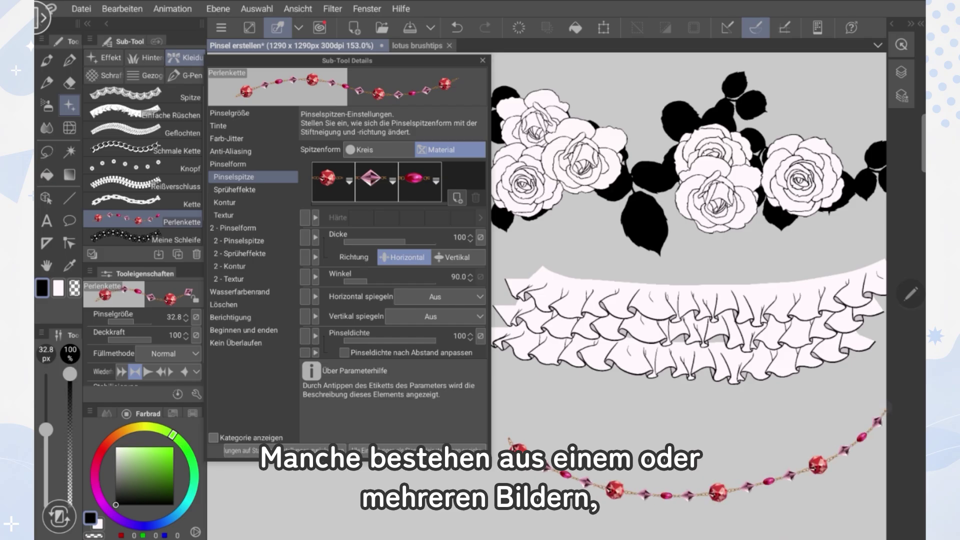
mouse_move(511, 414)
mouse_down()
mouse_move(547, 444)
mouse_move(863, 416)
mouse_move(886, 387)
mouse_up()
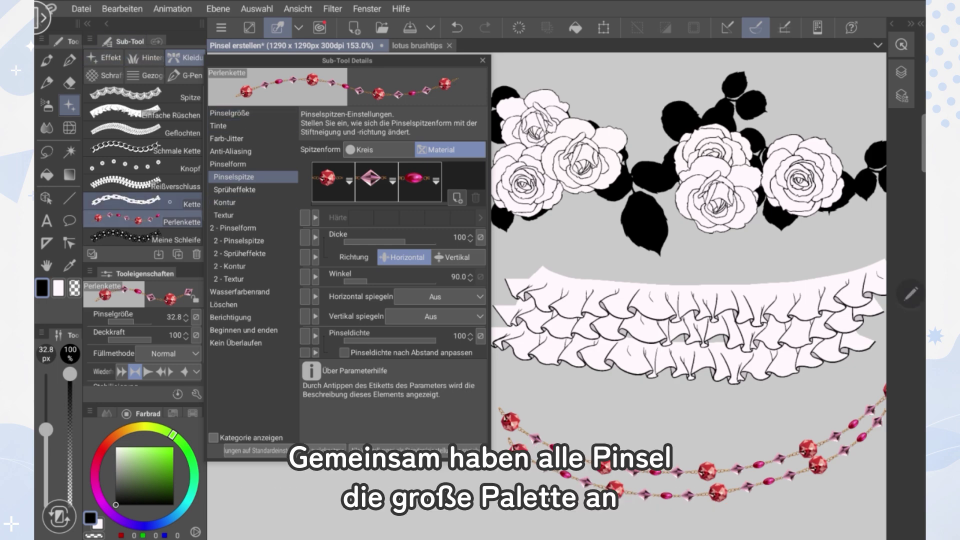
Step: Examine the spray effect, stroke, texture and watercolor edge settings of the Funkeln effect brush
click(104, 58)
click(142, 95)
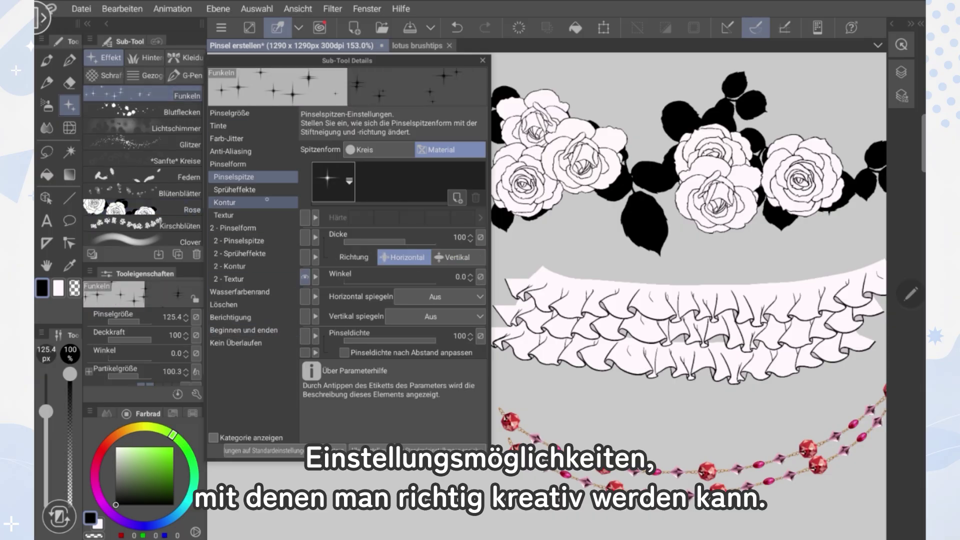
click(250, 191)
click(240, 203)
click(239, 216)
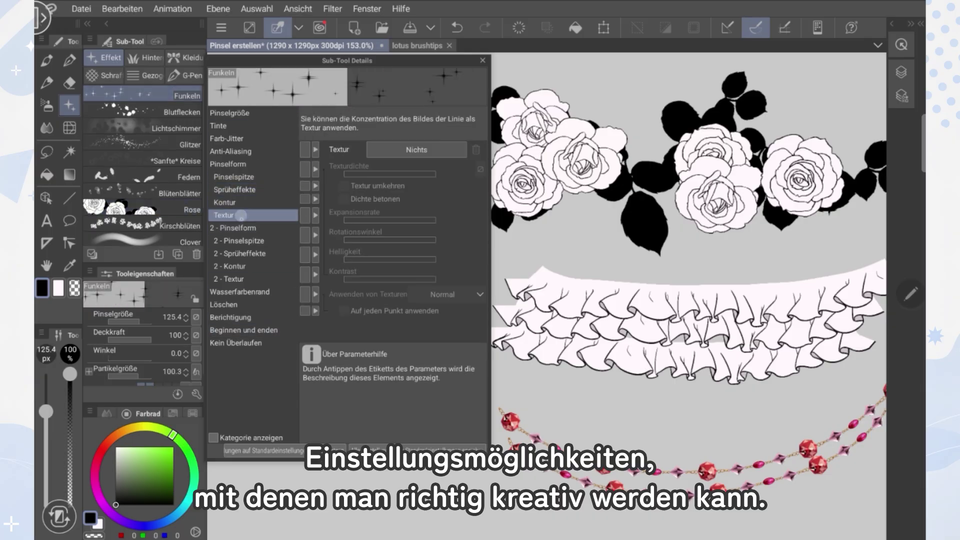
click(240, 292)
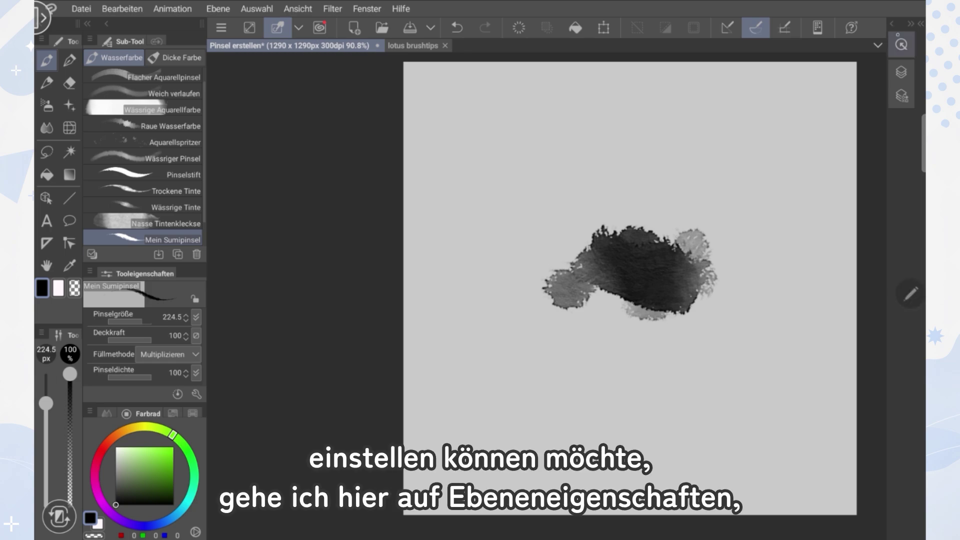
Step: Change the expression color of the sumi layer to Grau and collapse the layer palette
click(901, 72)
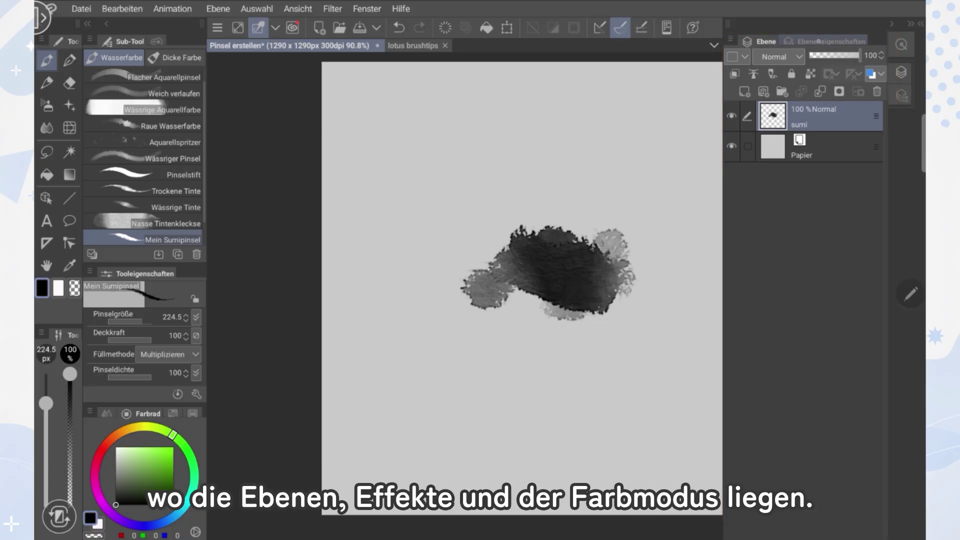
click(818, 41)
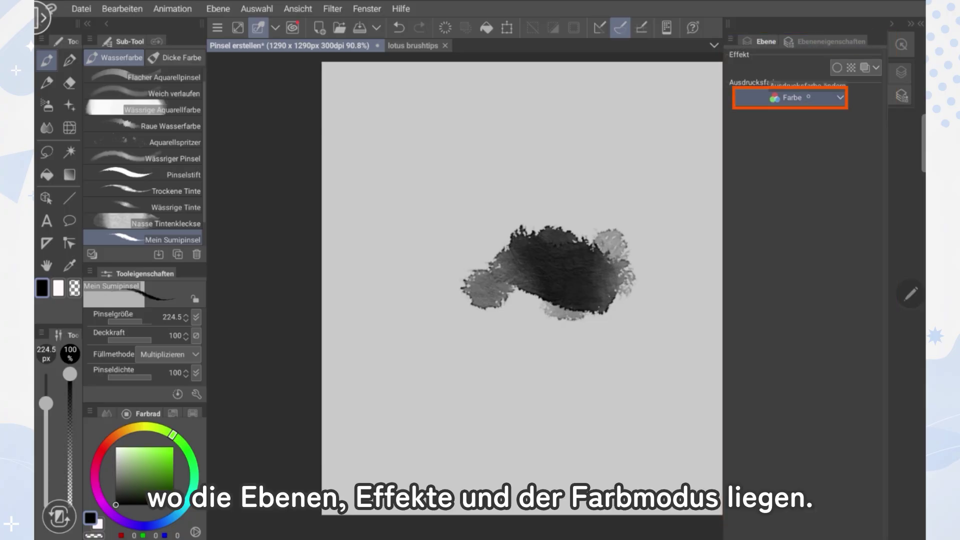
click(808, 97)
click(784, 131)
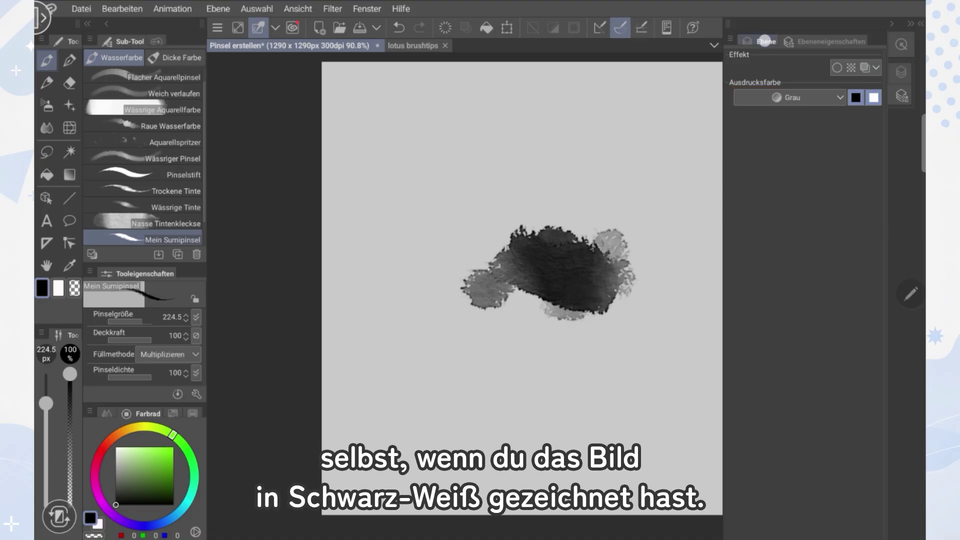
click(760, 41)
click(891, 24)
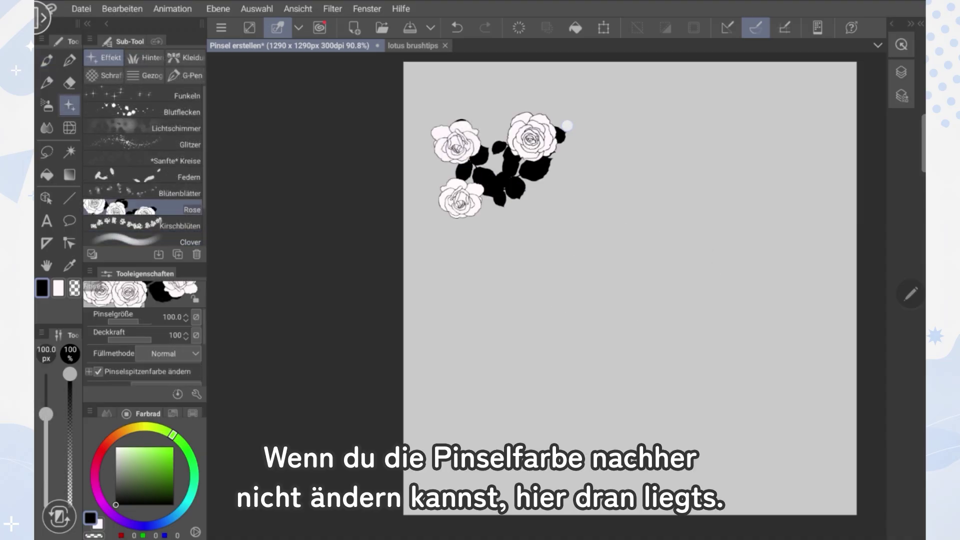
Step: Draw one Rose garland in black and white, and a second below it with dark red as main color and yellow as sub color
mouse_move(565, 145)
mouse_down()
mouse_move(766, 127)
mouse_move(845, 150)
mouse_up()
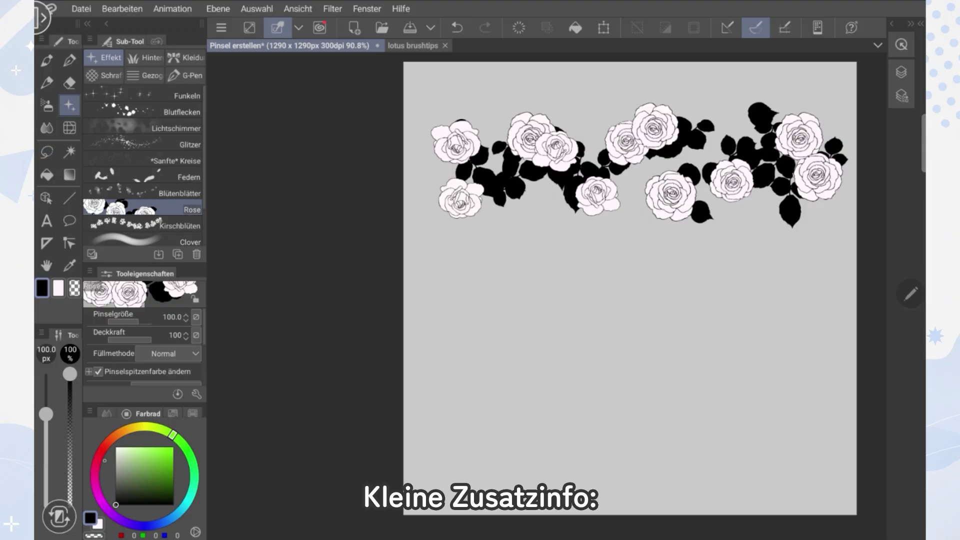
click(101, 454)
drag(156, 467, 173, 474)
click(59, 288)
click(143, 426)
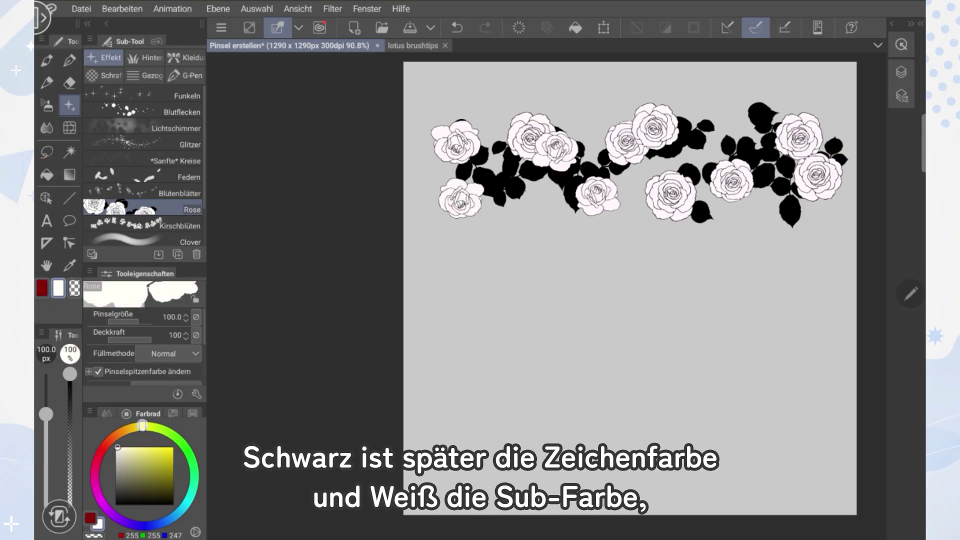
click(170, 450)
click(42, 287)
mouse_move(420, 288)
mouse_down()
mouse_move(461, 334)
mouse_move(657, 333)
mouse_move(769, 311)
mouse_move(839, 282)
mouse_move(863, 300)
mouse_up()
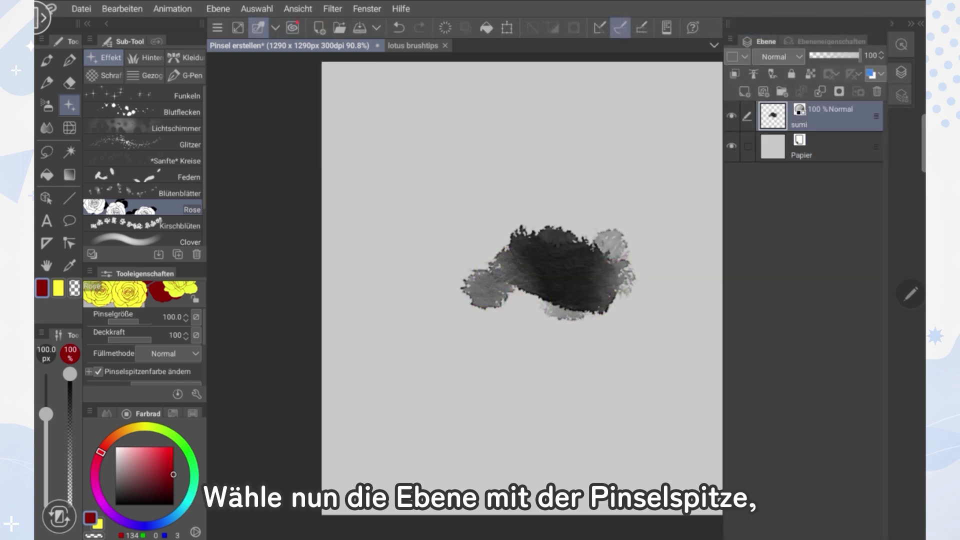
Step: Register the sumi layer as image material and enable its use as a brush tip shape
click(131, 9)
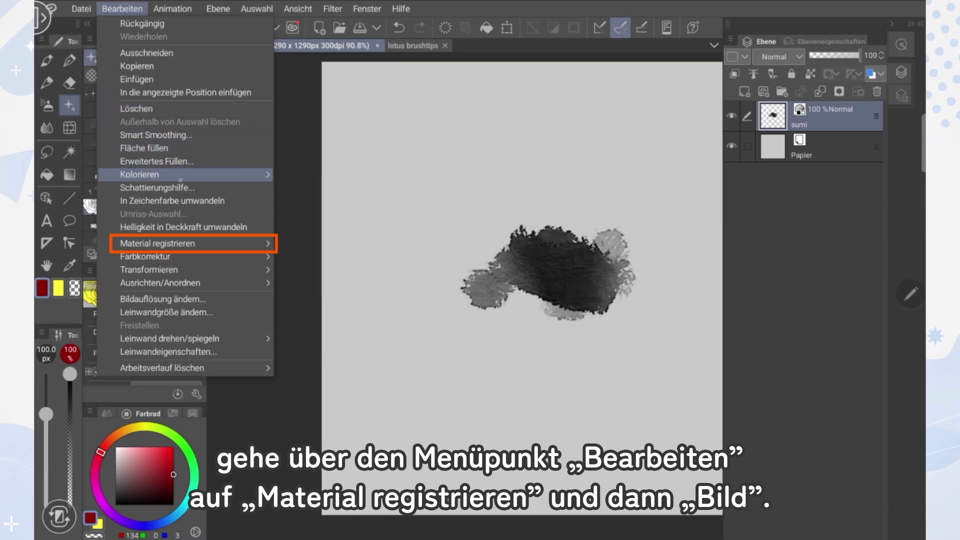
mouse_move(205, 249)
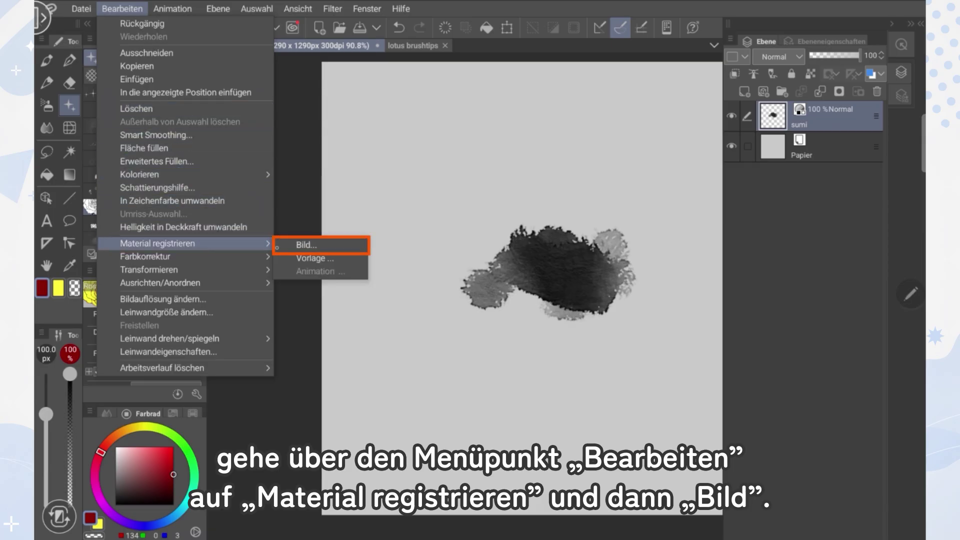
click(329, 246)
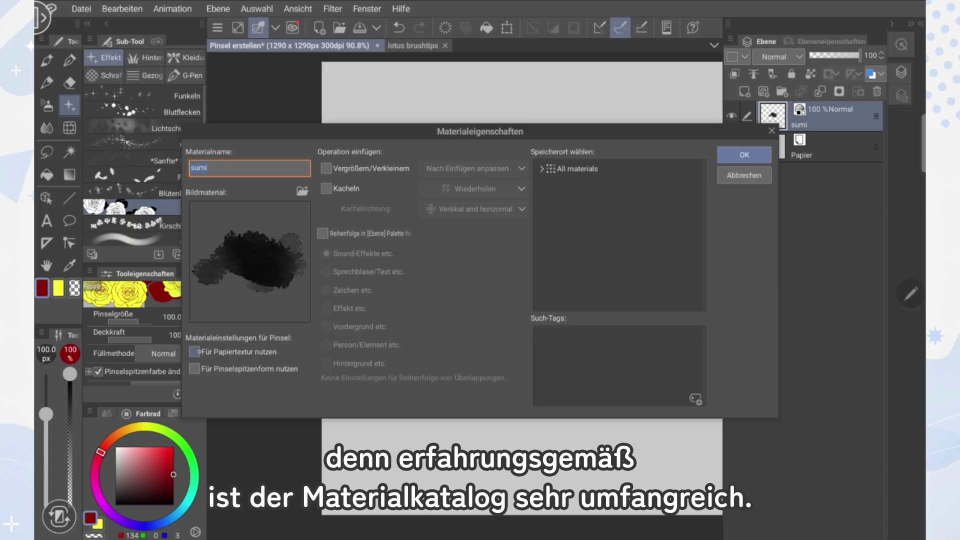
click(197, 369)
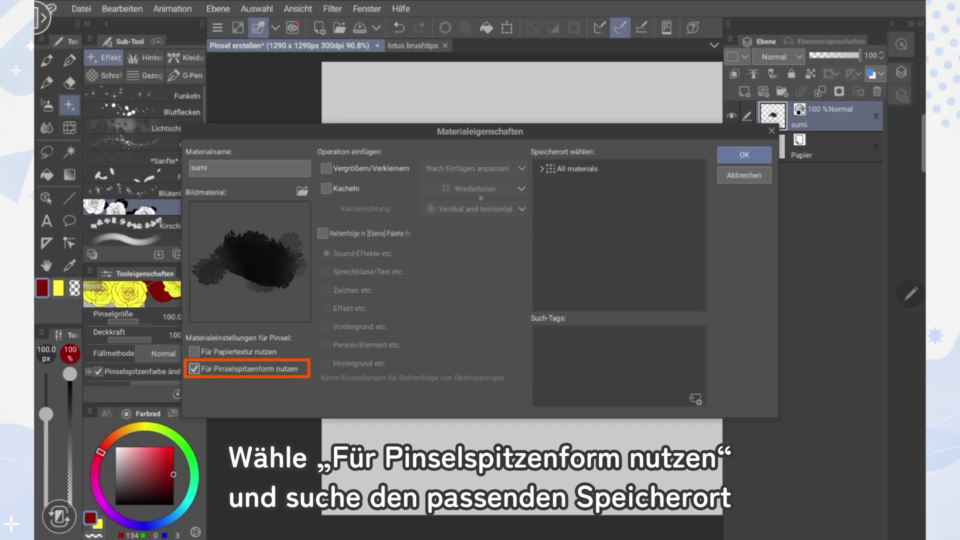
Step: Set the material's save location to All materials > Image material > Brush
click(543, 168)
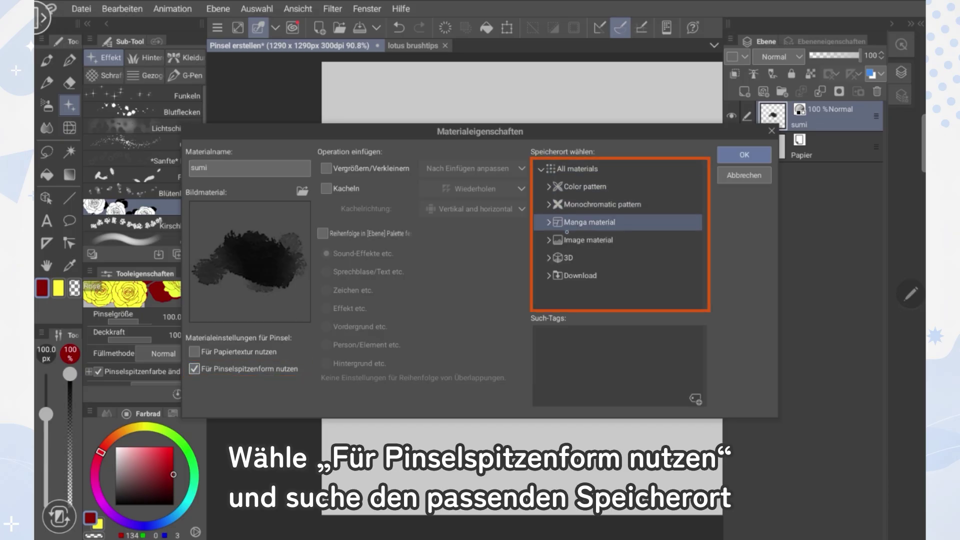
click(565, 222)
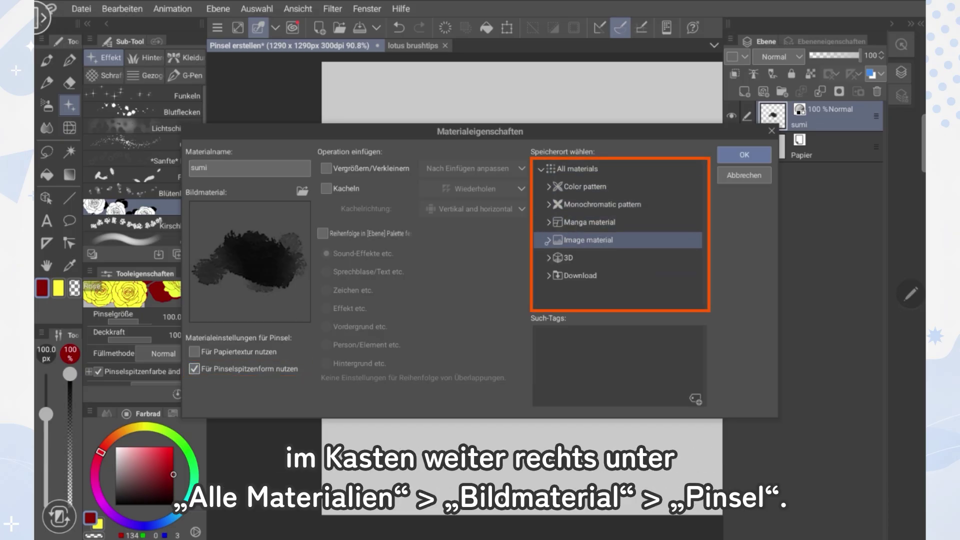
click(548, 241)
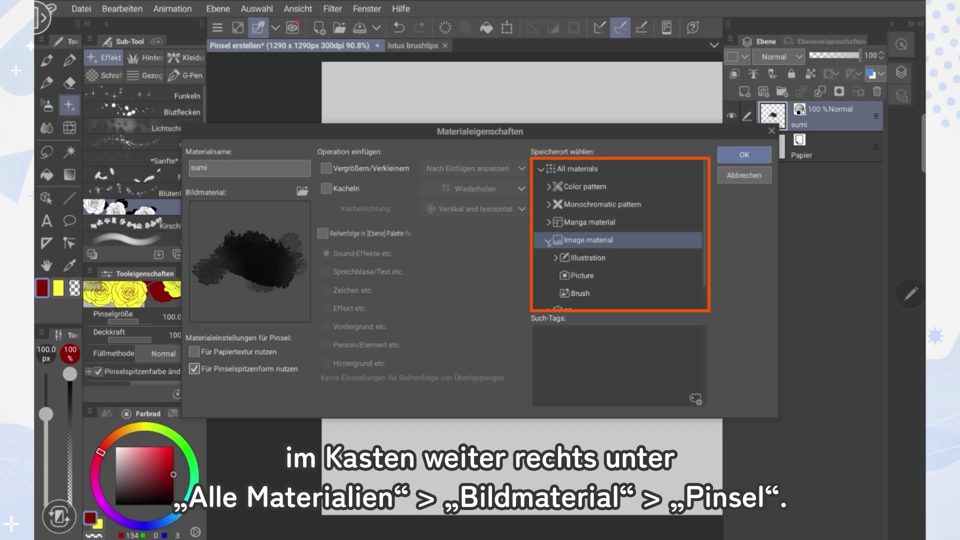
click(581, 295)
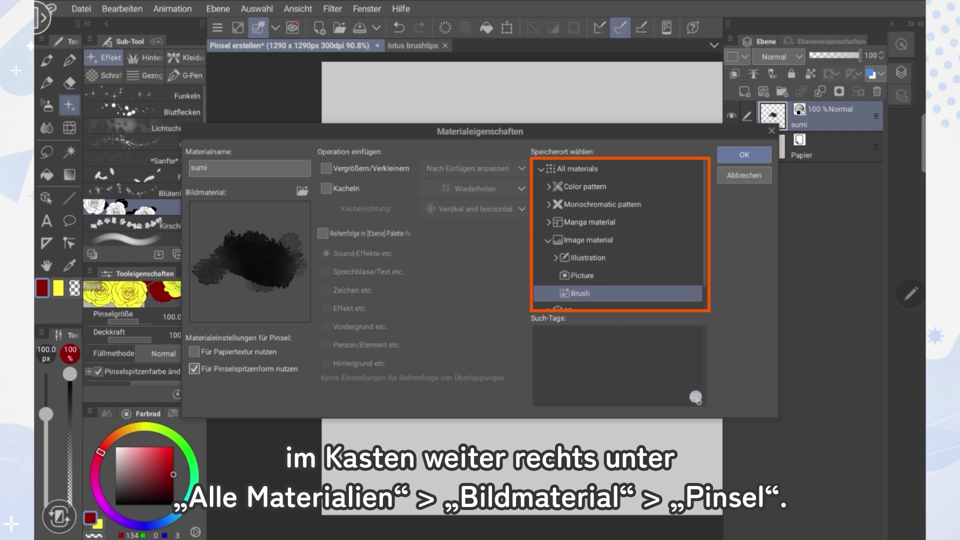
Step: Add the search tag "meine pinsel" to the material
click(696, 397)
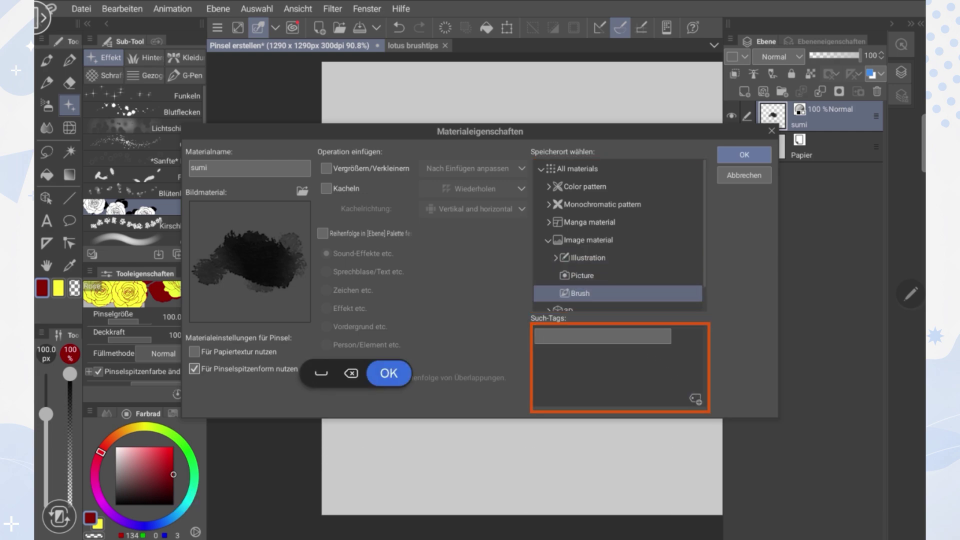
text(mein)
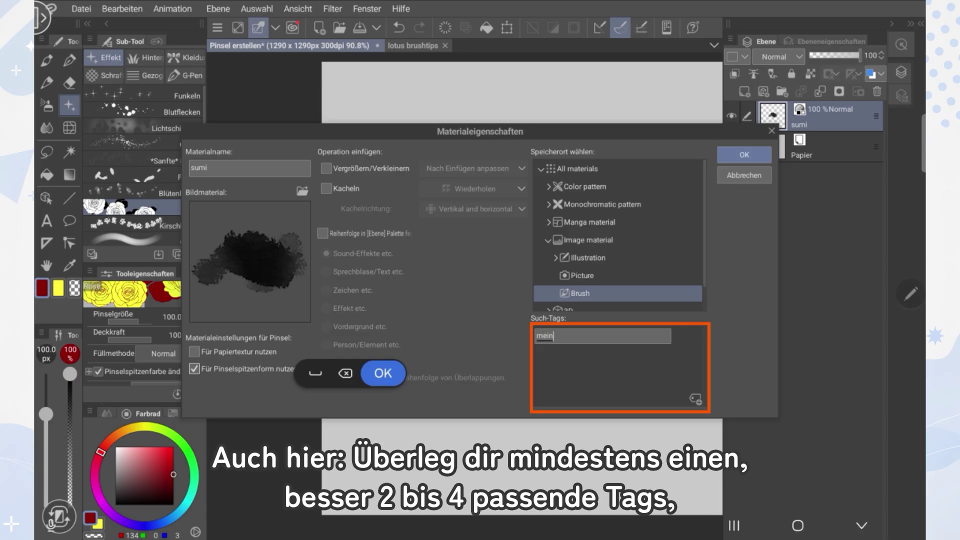
text(e)
text( pinse)
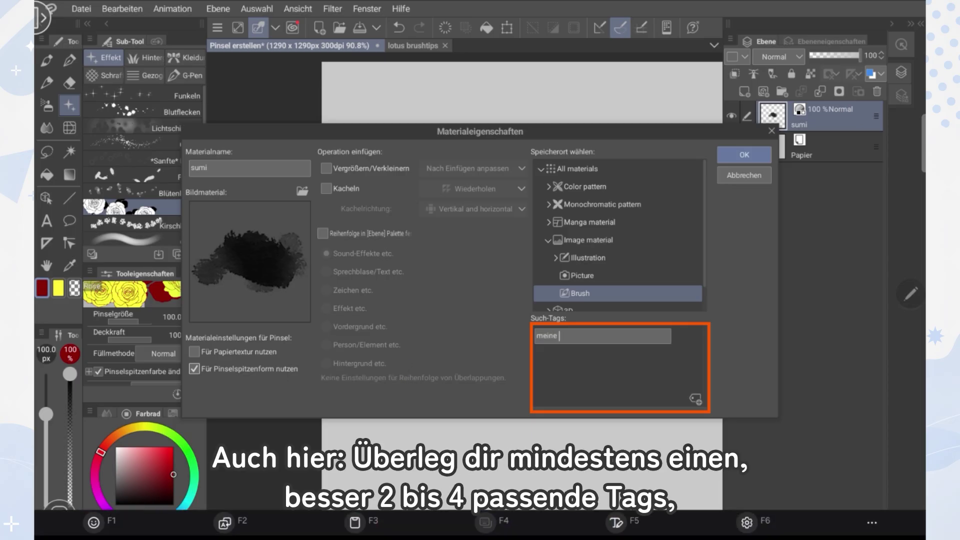
text(l)
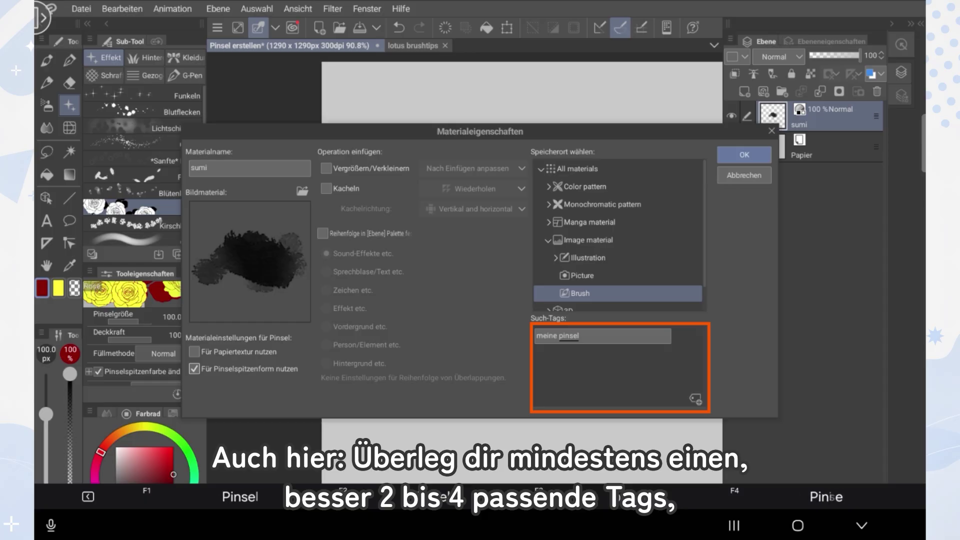
key(Return)
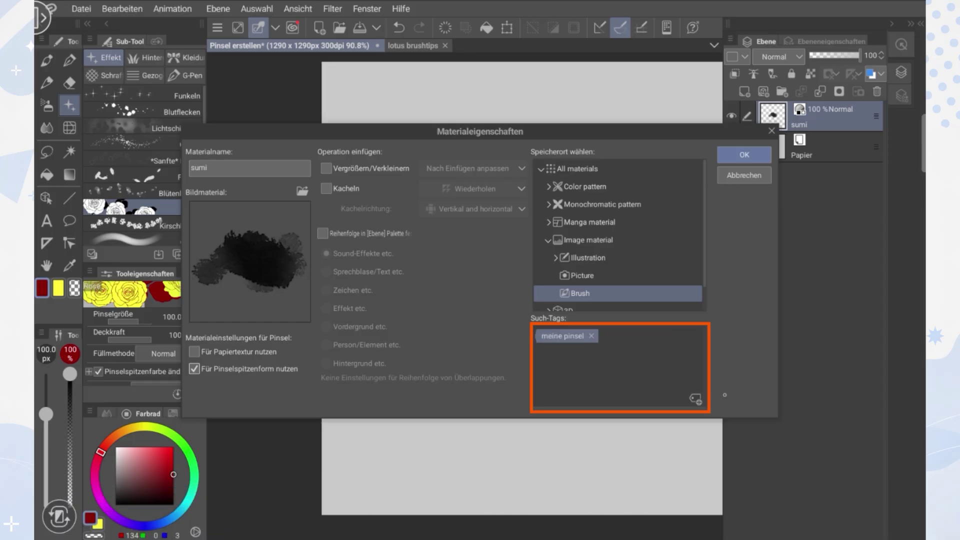
Step: Add a second search tag, "sumi", to the brush tip material
click(693, 397)
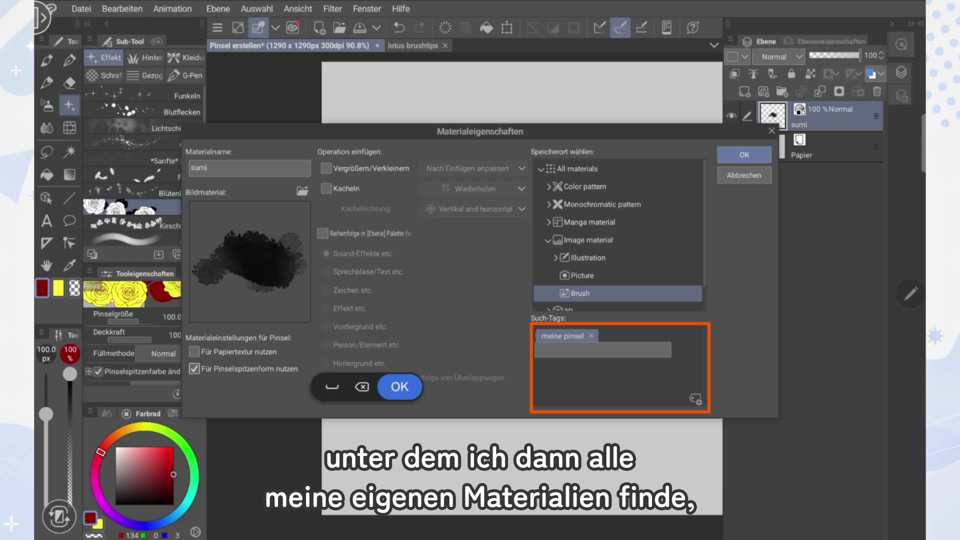
text(sumi)
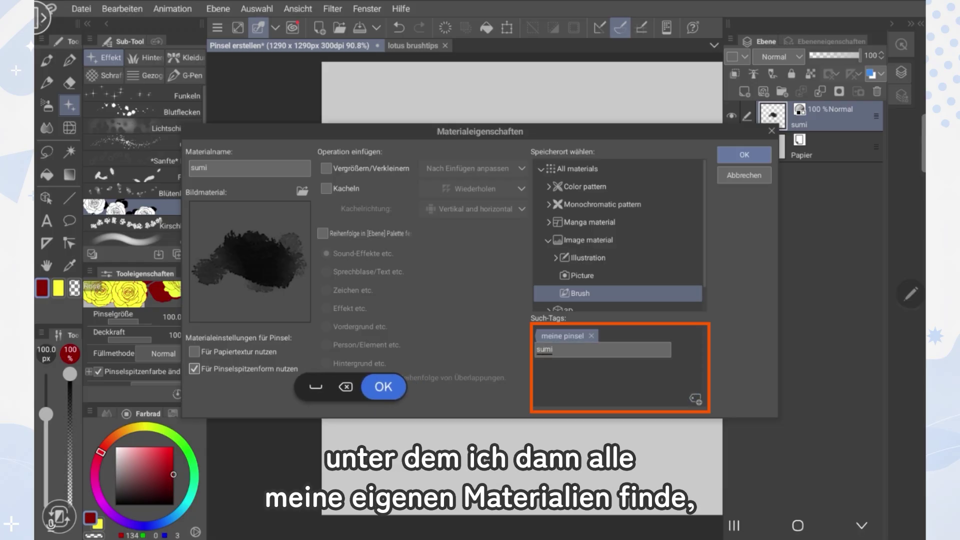
click(383, 386)
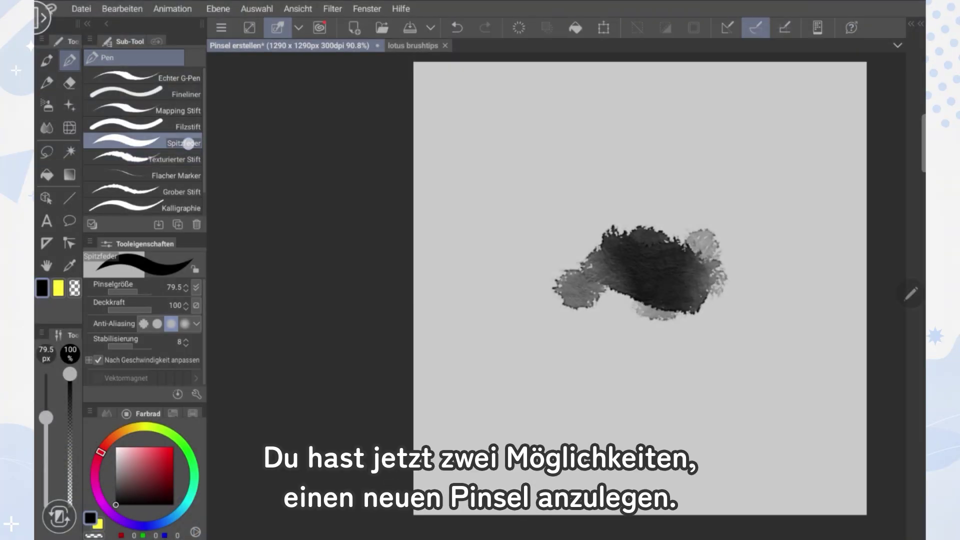
right_click(188, 144)
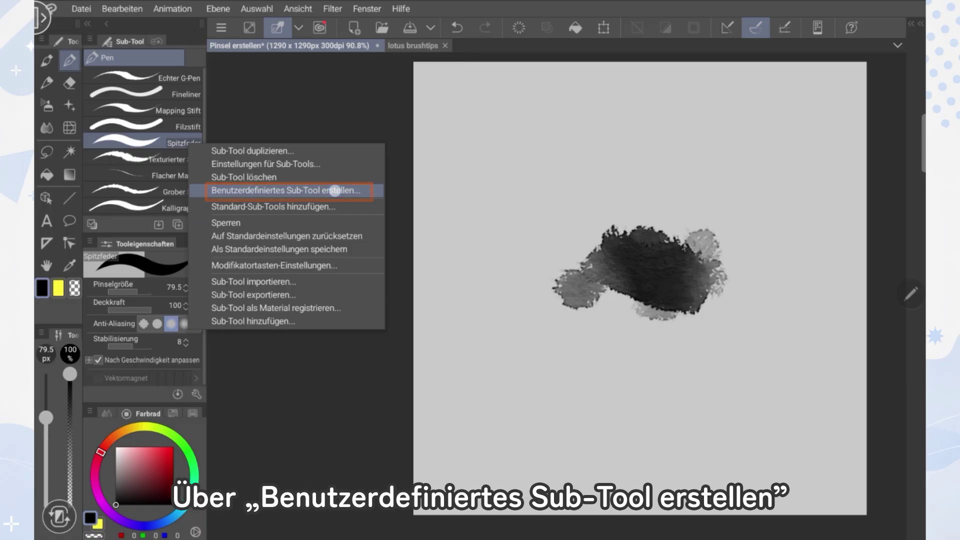
click(335, 191)
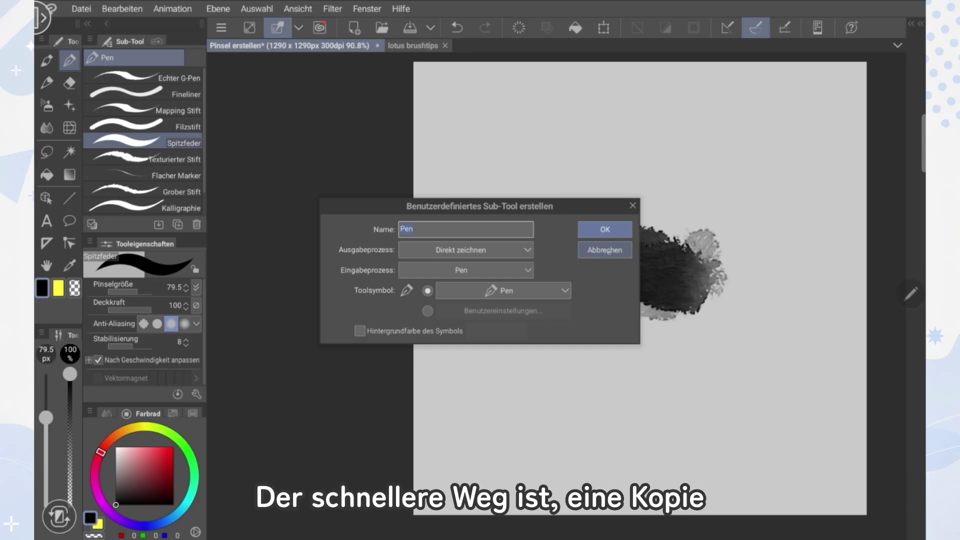
click(605, 250)
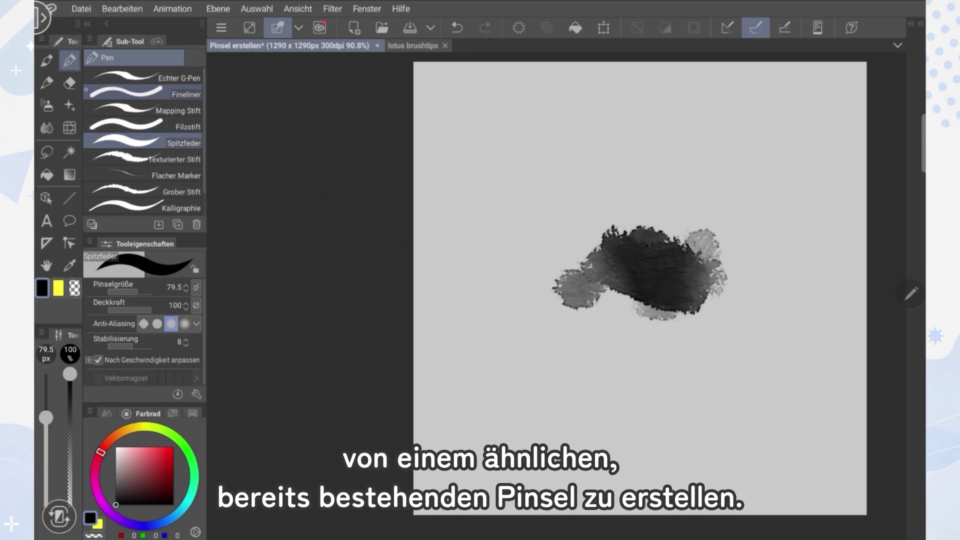
Step: Duplicate the Trockene Tinte watercolor brush as a new sub-tool named "Mein Tuschepinsel"
click(47, 60)
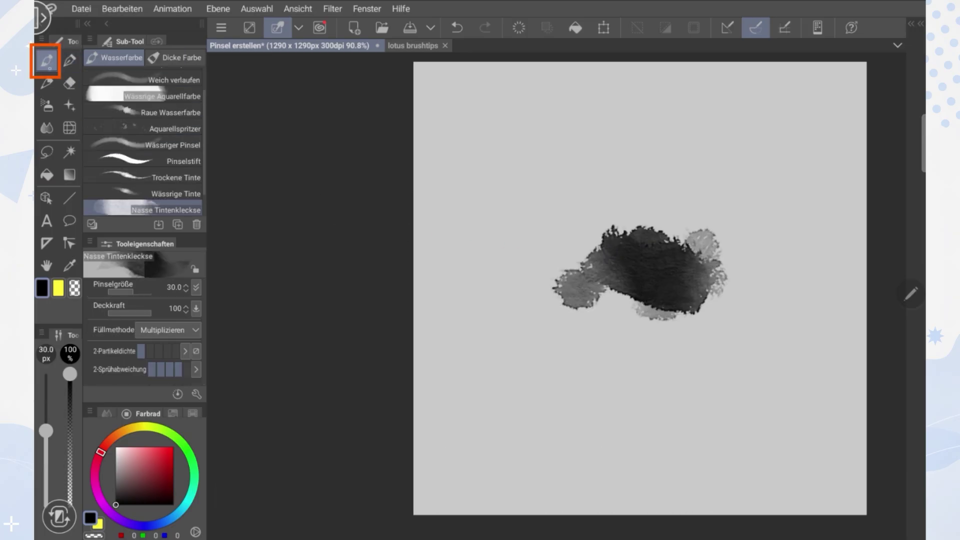
click(186, 178)
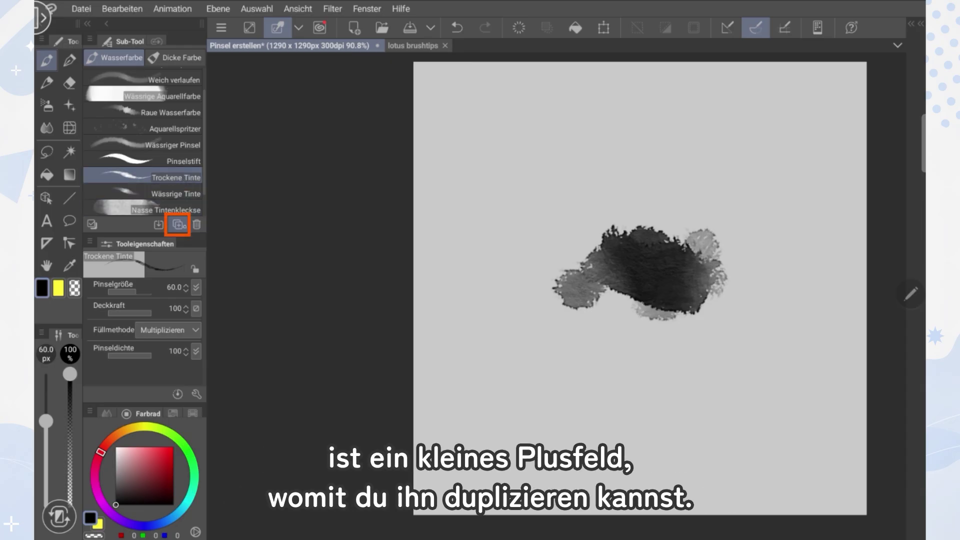
click(177, 225)
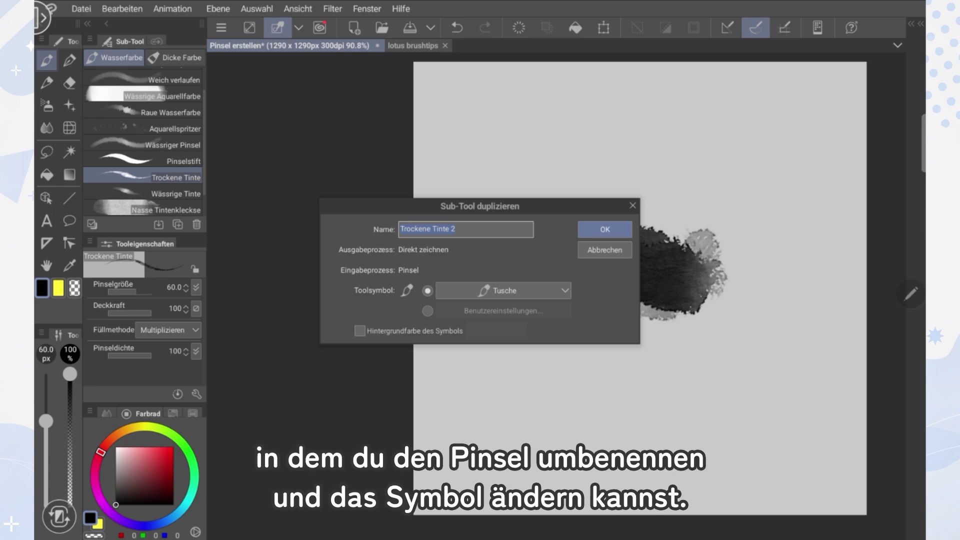
text(Mein)
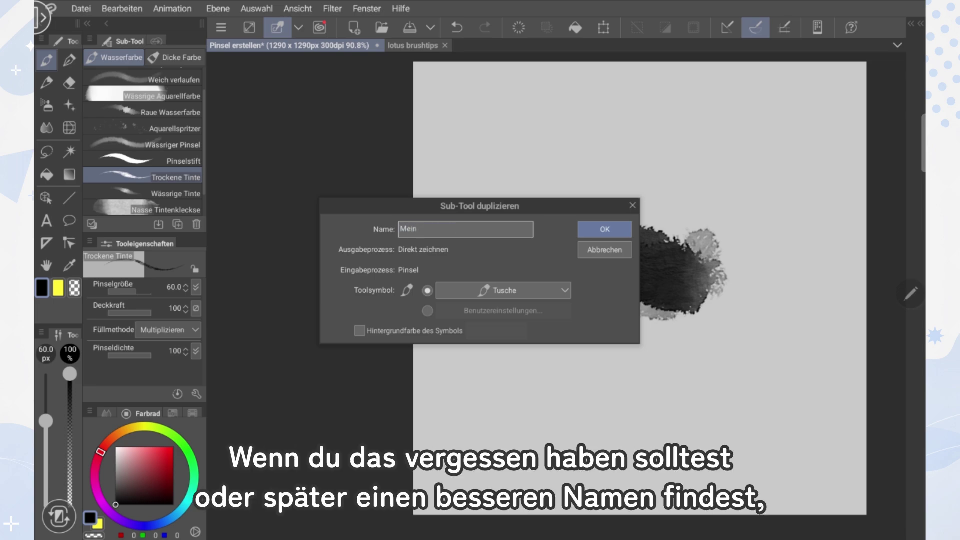
text( Tuschepins)
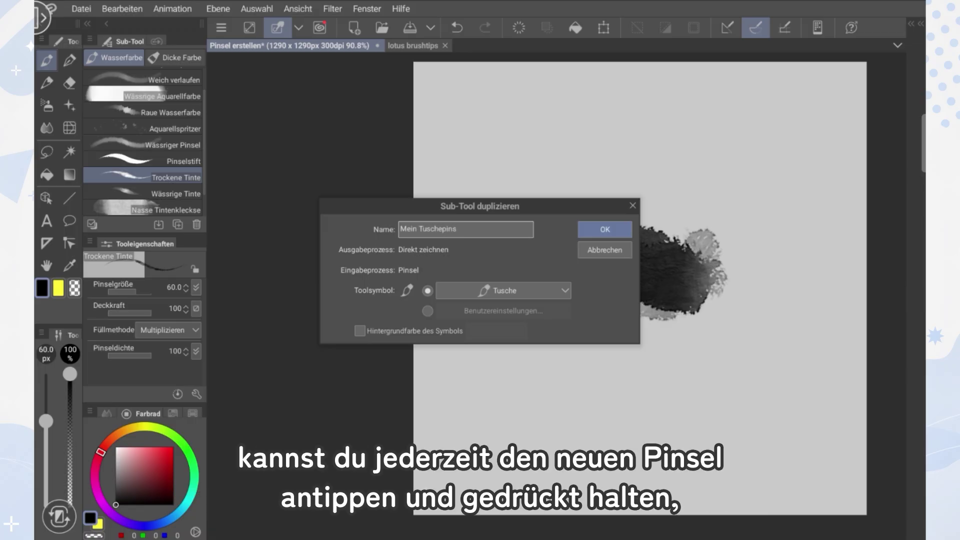
text(el)
click(610, 231)
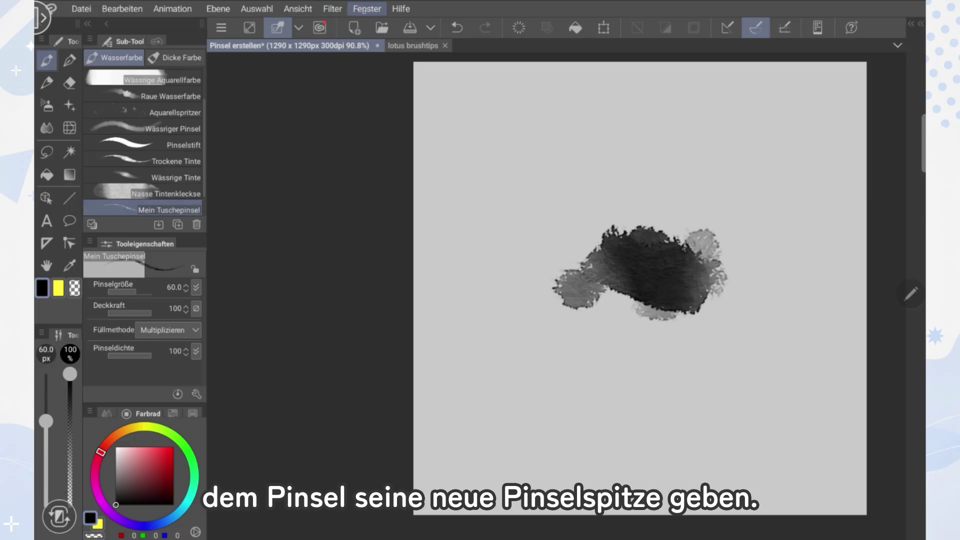
Step: Open the detailed settings of Mein Tuschepinsel and try the brush tip shape as Kreis, ending on Material
click(365, 9)
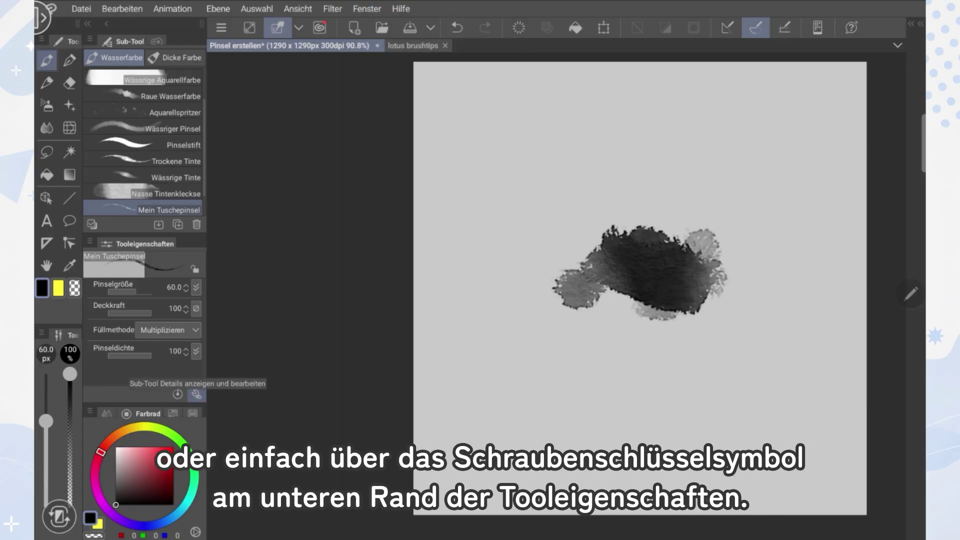
click(196, 395)
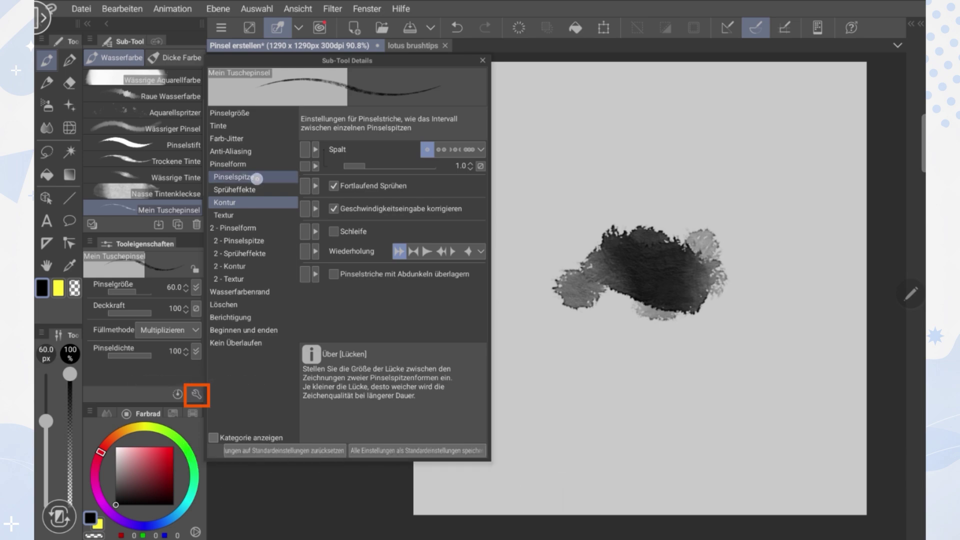
click(235, 176)
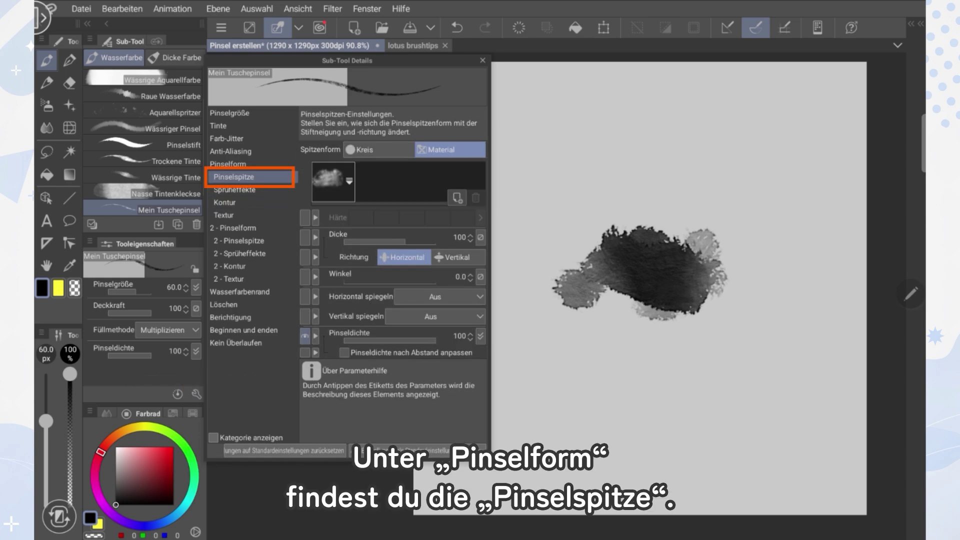
click(367, 149)
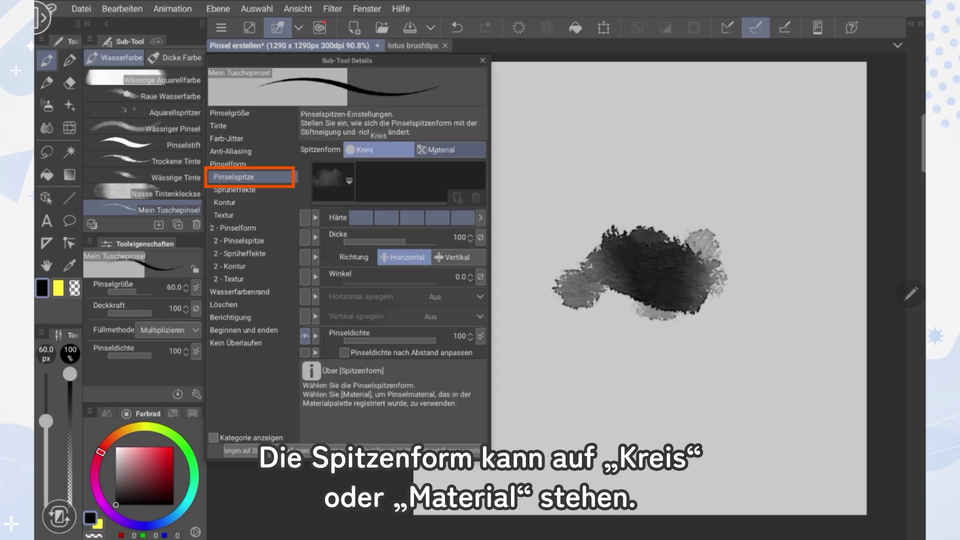
click(440, 149)
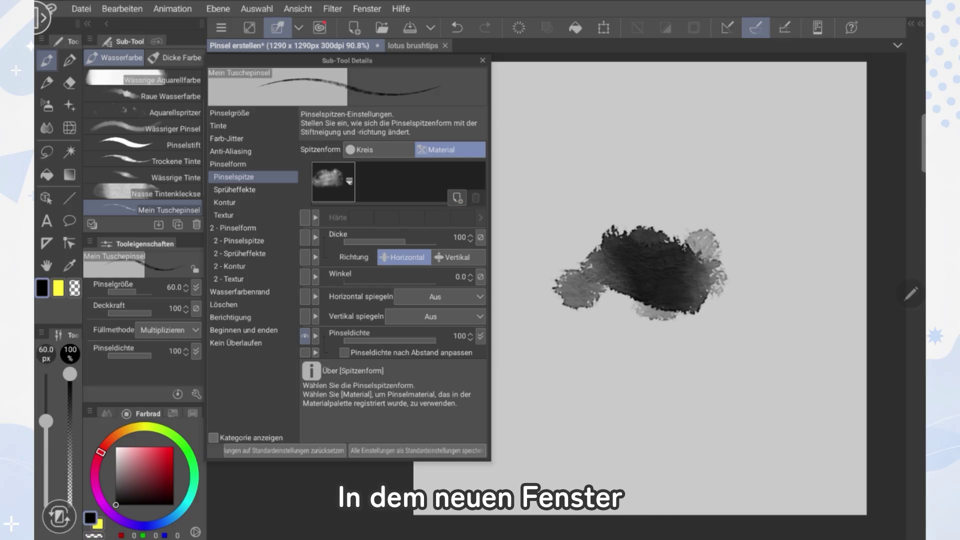
Step: Search the brush tip catalog for "sumi" and replace the existing tip with the sumi material
click(349, 182)
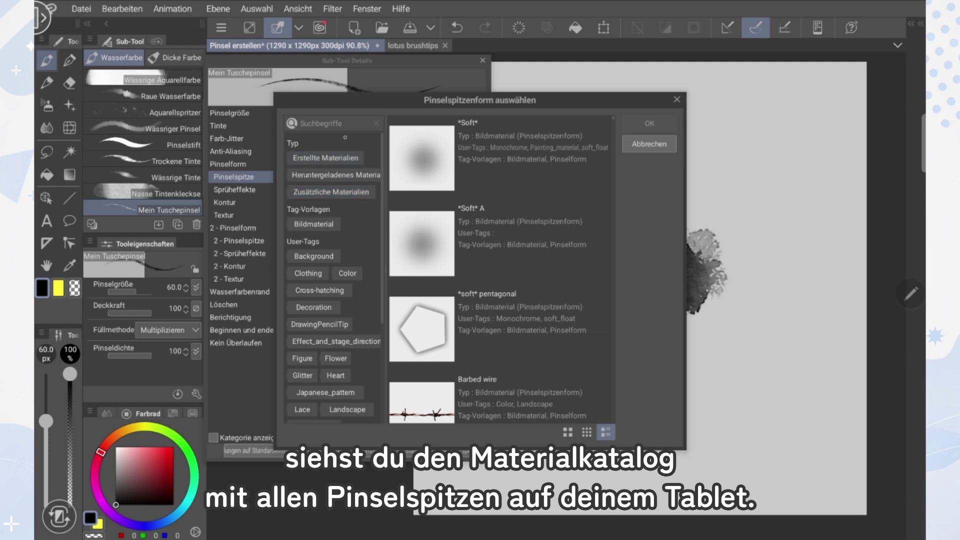
click(336, 123)
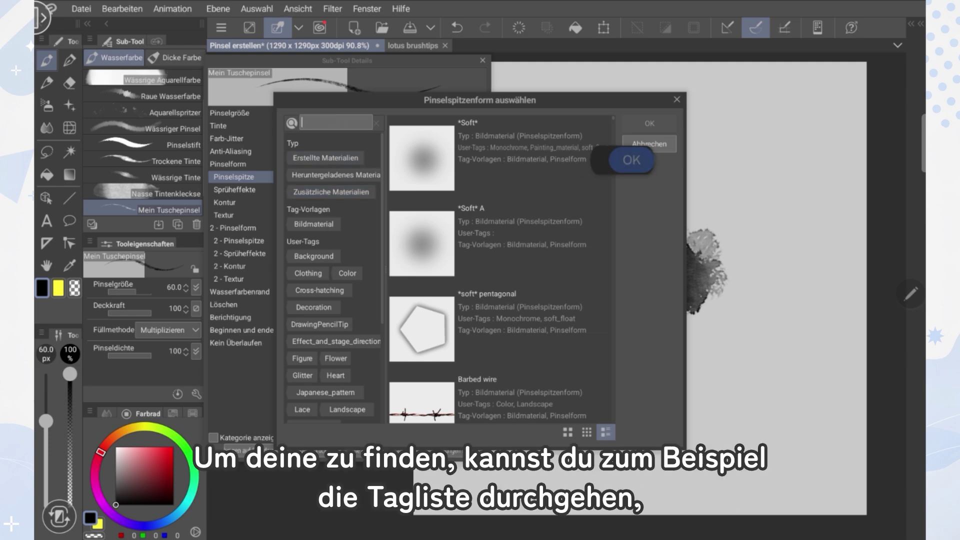
text(su)
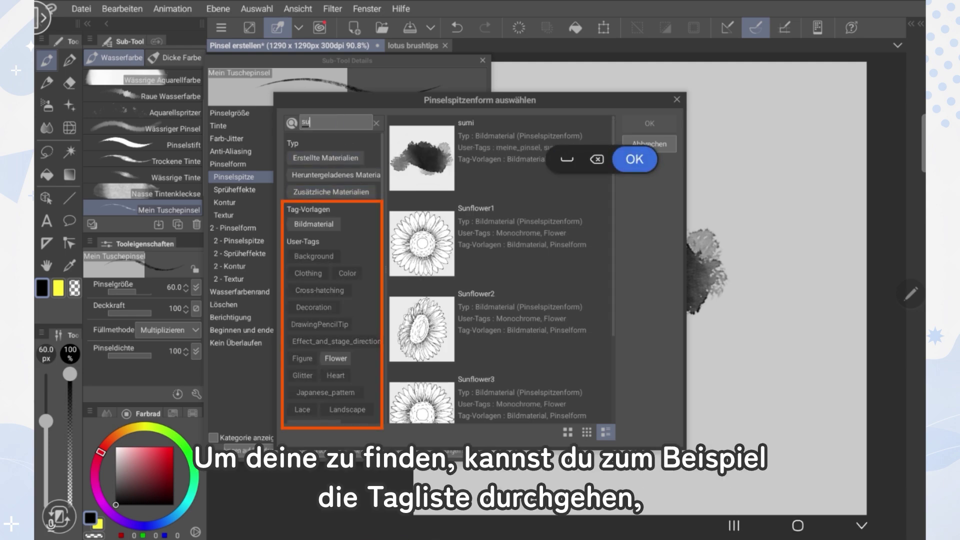
text(mi)
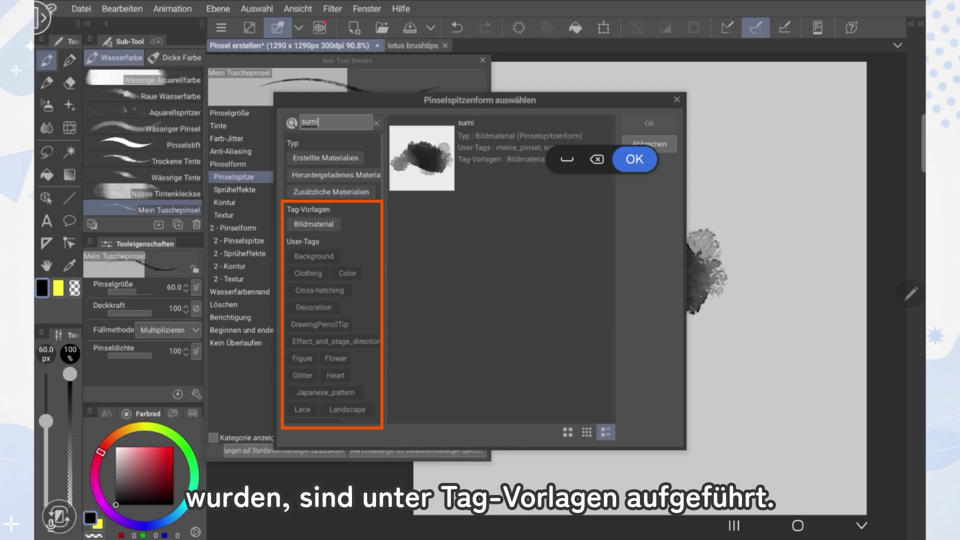
click(442, 157)
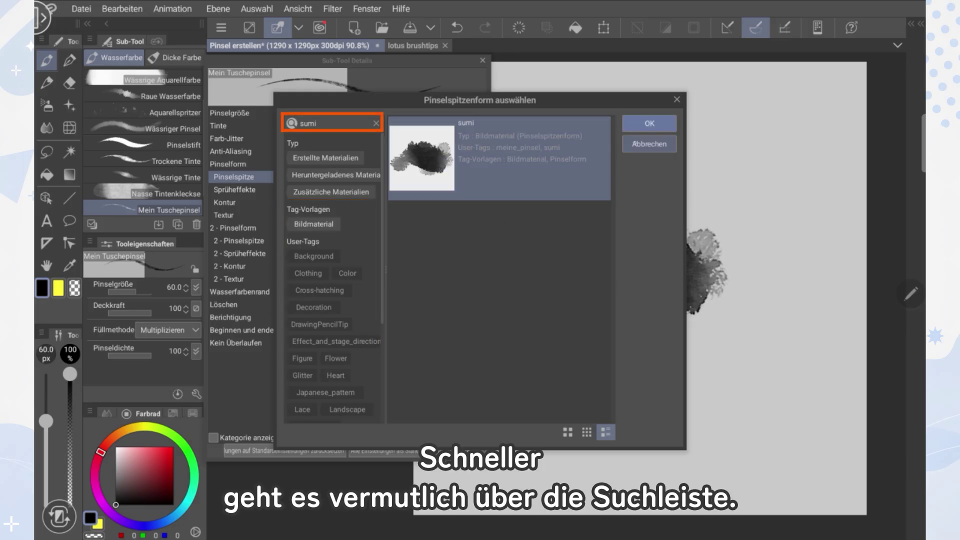
click(649, 123)
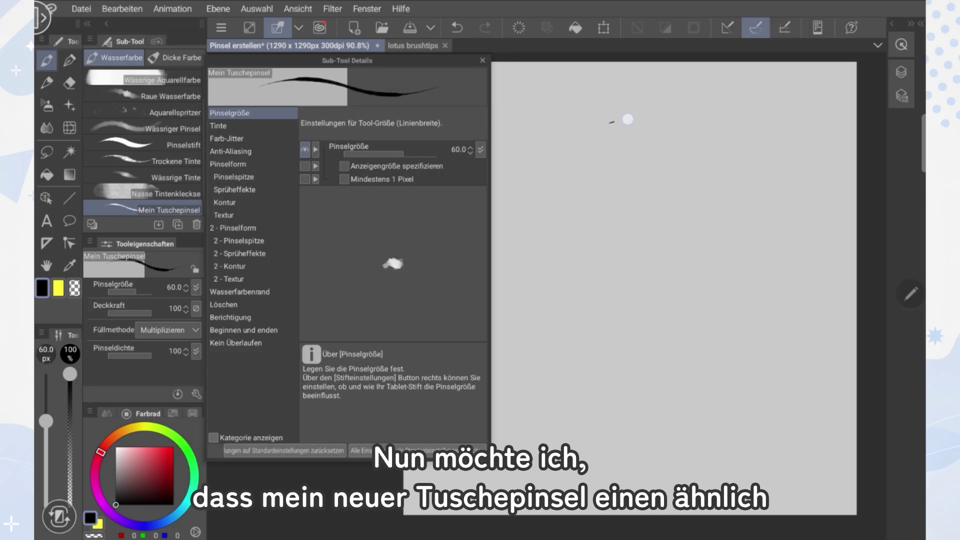
Step: Try out the brush on the canvas with winding strokes at size 60 and at size 249
mouse_move(608, 121)
mouse_down()
mouse_move(650, 135)
mouse_move(621, 166)
mouse_move(627, 188)
mouse_move(676, 168)
mouse_move(687, 186)
mouse_move(641, 212)
mouse_move(659, 225)
mouse_move(694, 209)
mouse_move(672, 254)
mouse_move(713, 238)
mouse_move(707, 262)
mouse_move(727, 258)
mouse_move(747, 279)
mouse_up()
drag(46, 422, 44, 398)
mouse_move(609, 296)
mouse_down()
mouse_move(575, 296)
mouse_move(592, 297)
mouse_up()
mouse_move(566, 179)
mouse_down()
mouse_move(555, 209)
mouse_move(591, 212)
mouse_move(568, 235)
mouse_move(586, 254)
mouse_move(569, 283)
mouse_move(597, 275)
mouse_move(595, 291)
mouse_move(623, 302)
mouse_up()
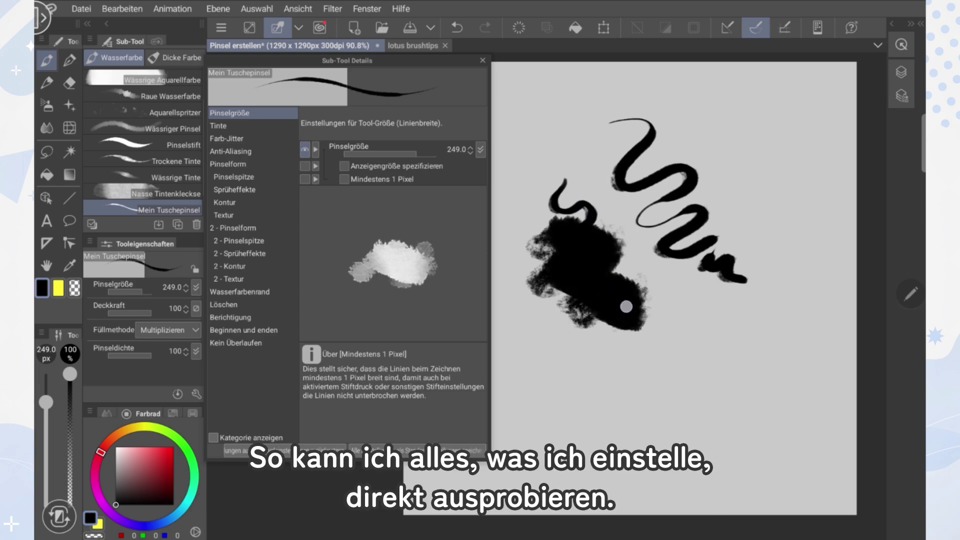
mouse_move(655, 332)
mouse_down()
mouse_move(676, 343)
mouse_move(715, 335)
mouse_up()
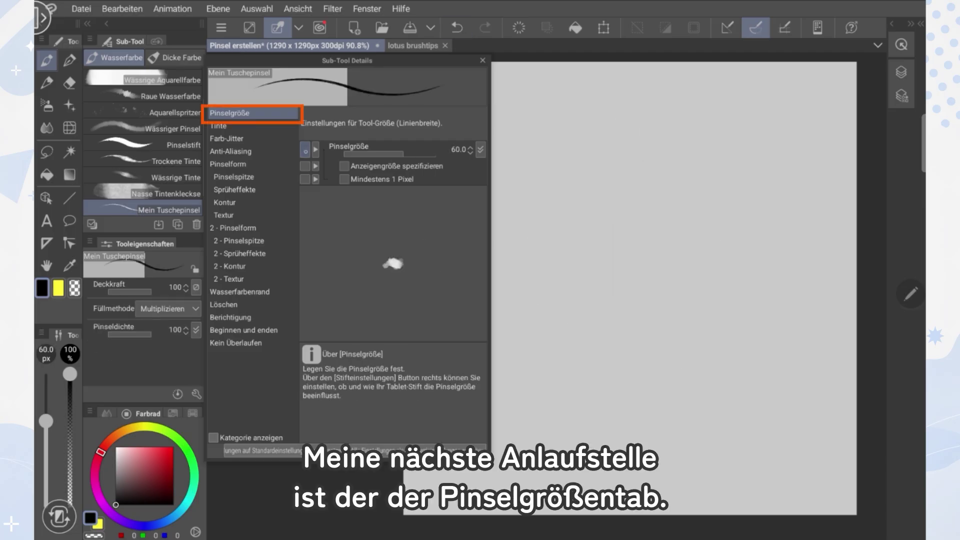
Step: Show Pinselgröße in the tool properties and shape its pen pressure response into a steep S-curve with a lower minimum value
click(304, 150)
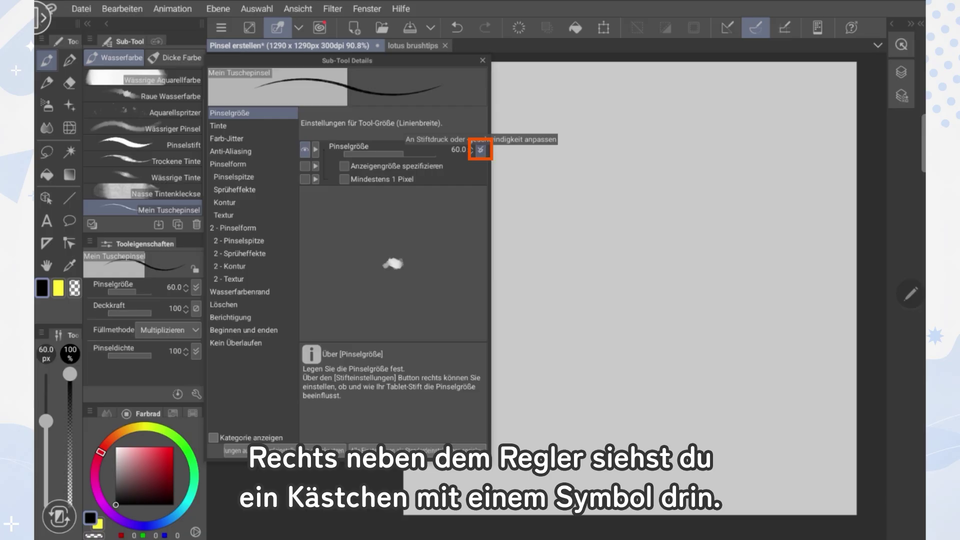
click(480, 150)
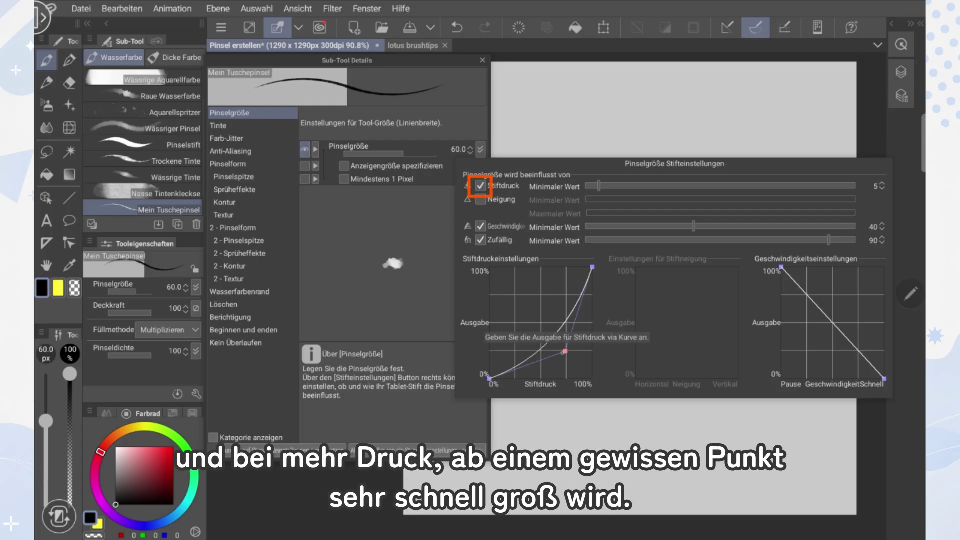
drag(576, 318, 555, 282)
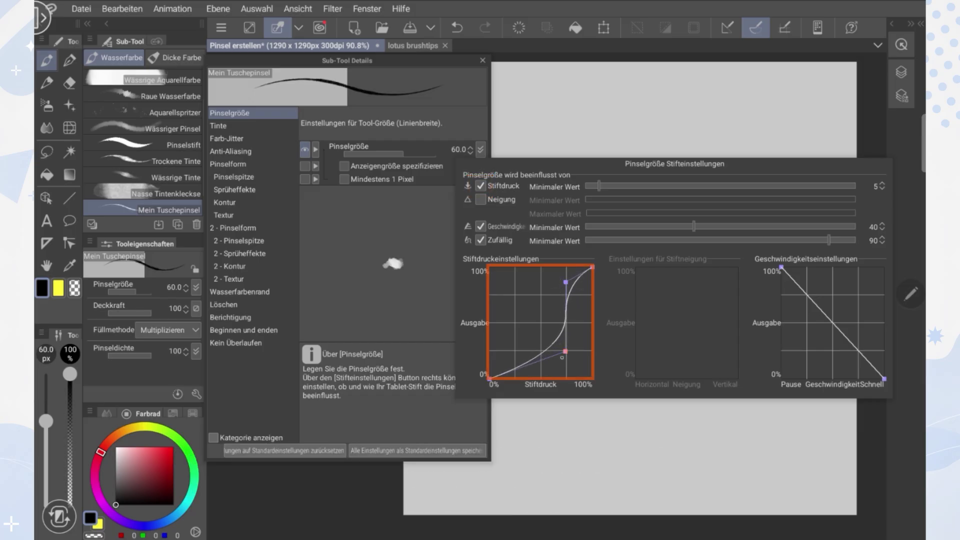
drag(566, 352, 542, 378)
drag(566, 282, 549, 270)
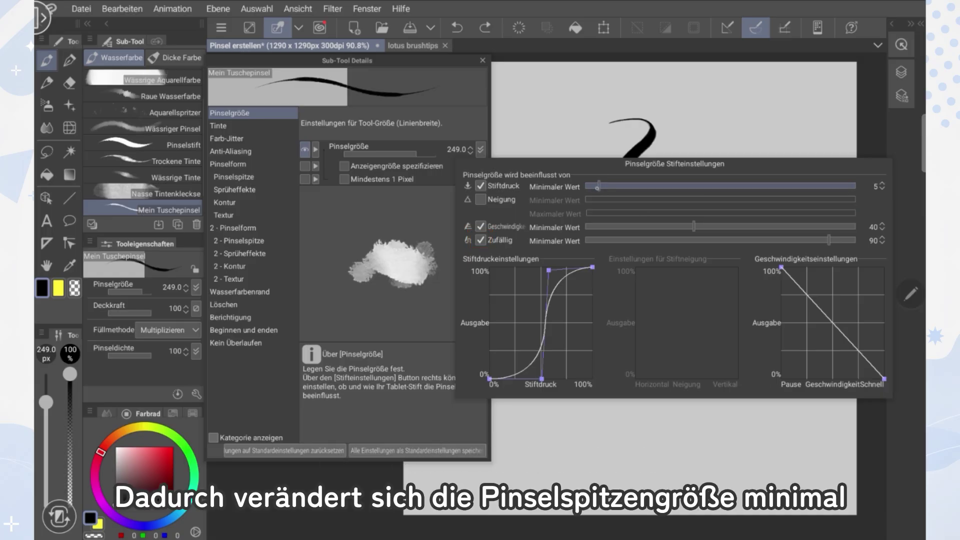
drag(596, 187, 591, 189)
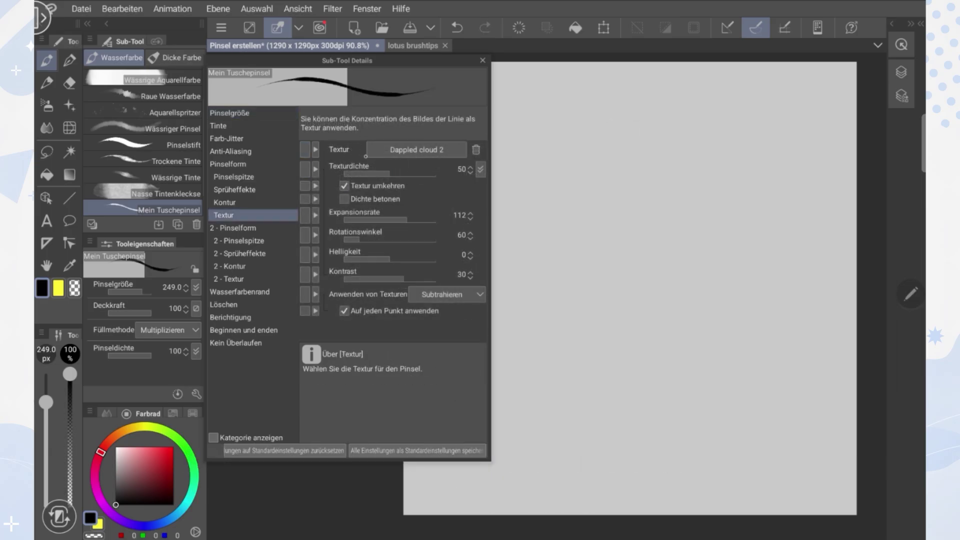
Step: Set the brush texture to the Marble paper material and paint two thick vertical test strokes side by side
click(415, 150)
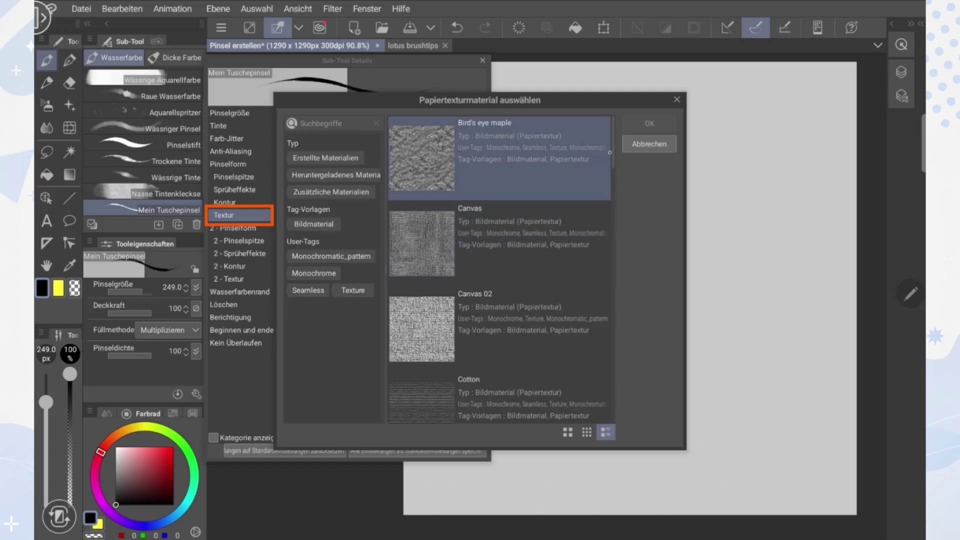
scroll(613, 161, down, 5)
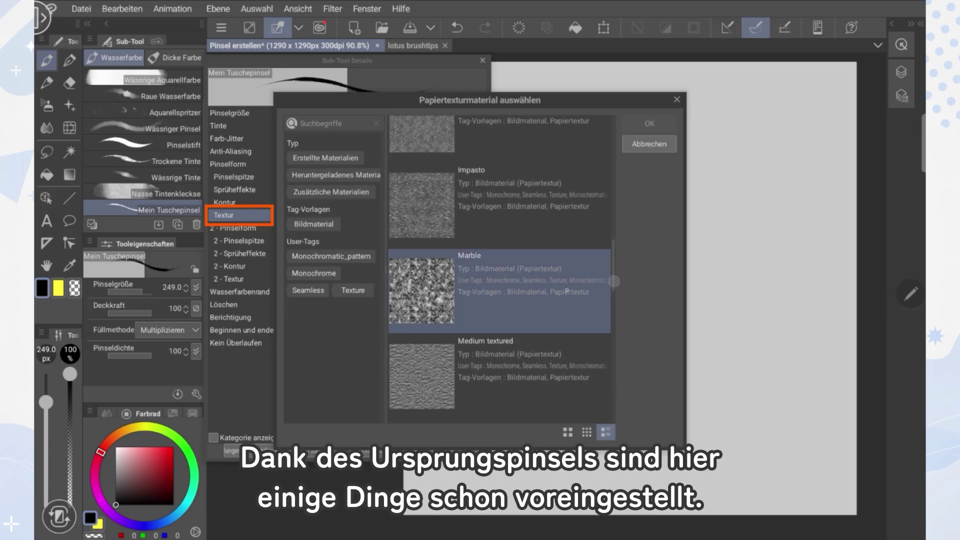
click(547, 290)
click(648, 123)
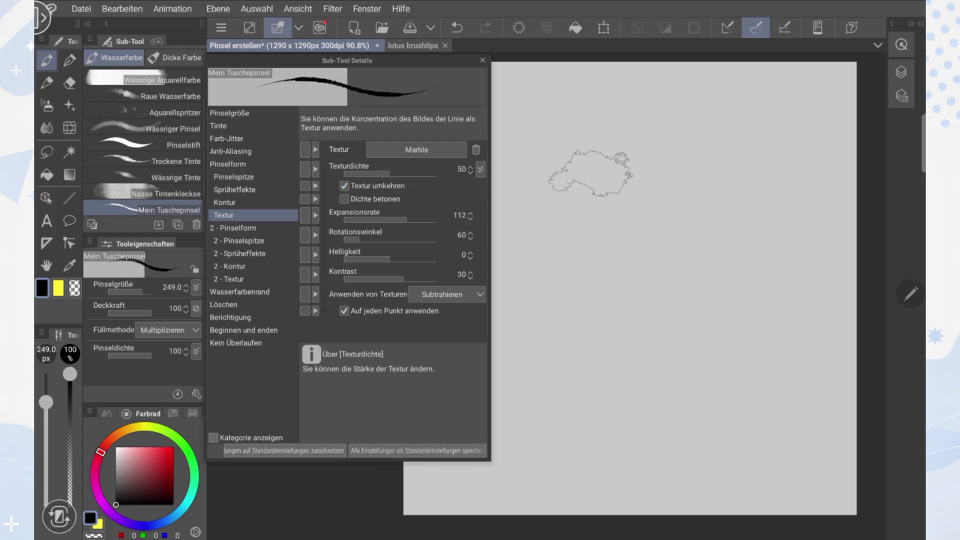
drag(575, 120, 597, 380)
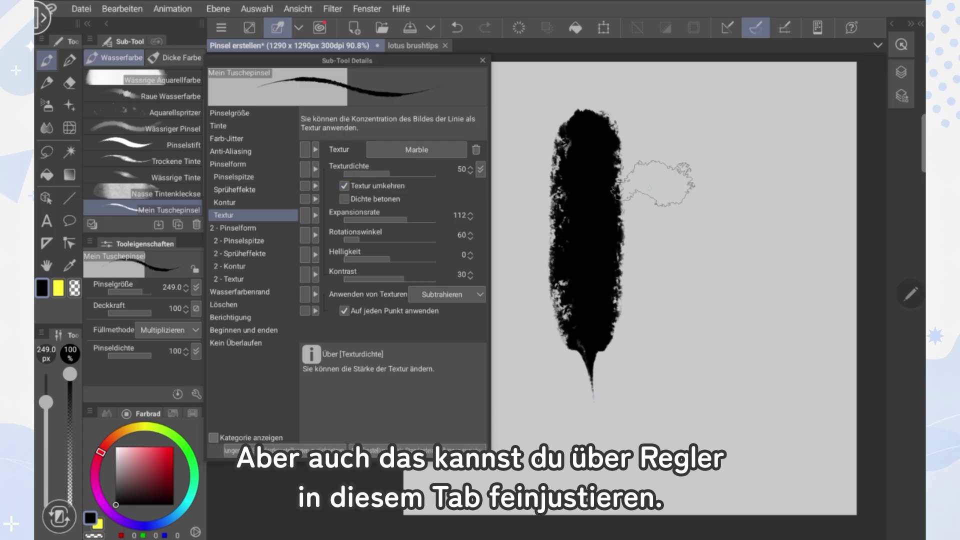
drag(650, 170, 653, 405)
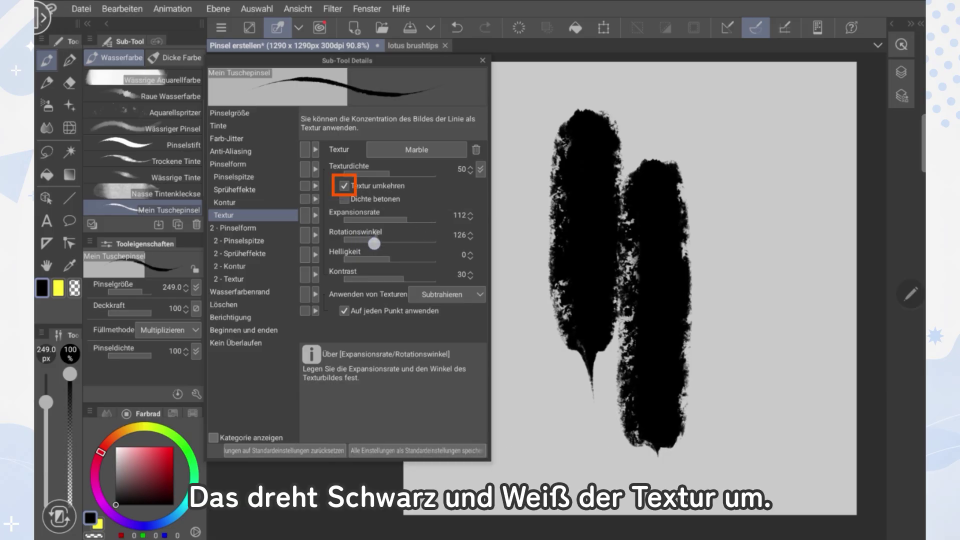
Step: Set the Marble texture's rotation angle to 85 and expansion rate to 175, and paint vertical and winding test strokes
drag(383, 242, 382, 242)
drag(720, 153, 730, 388)
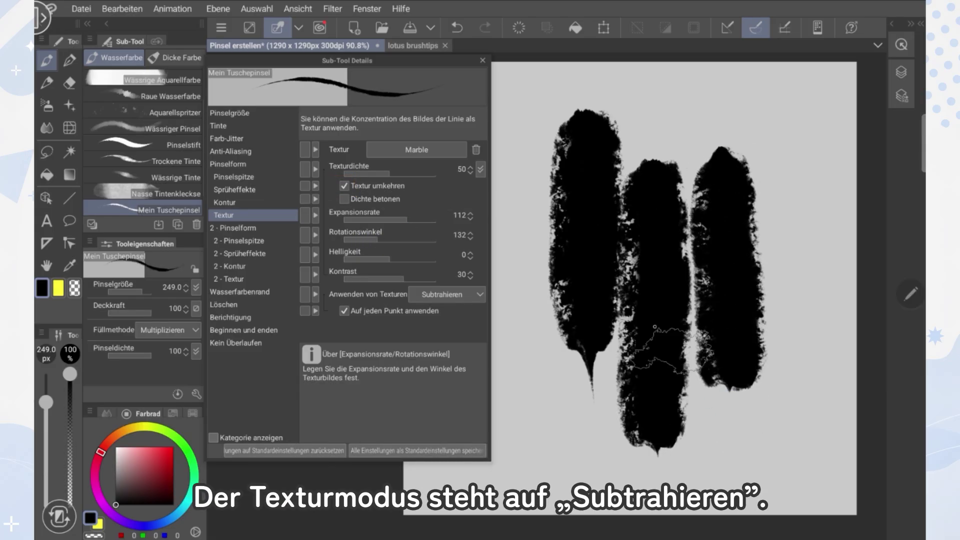
click(366, 241)
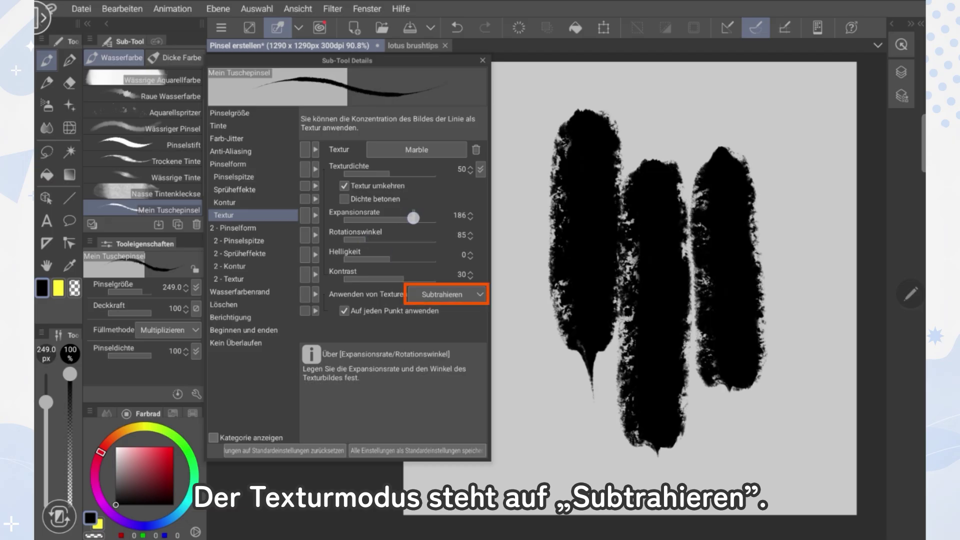
drag(413, 217, 411, 218)
drag(780, 135, 782, 440)
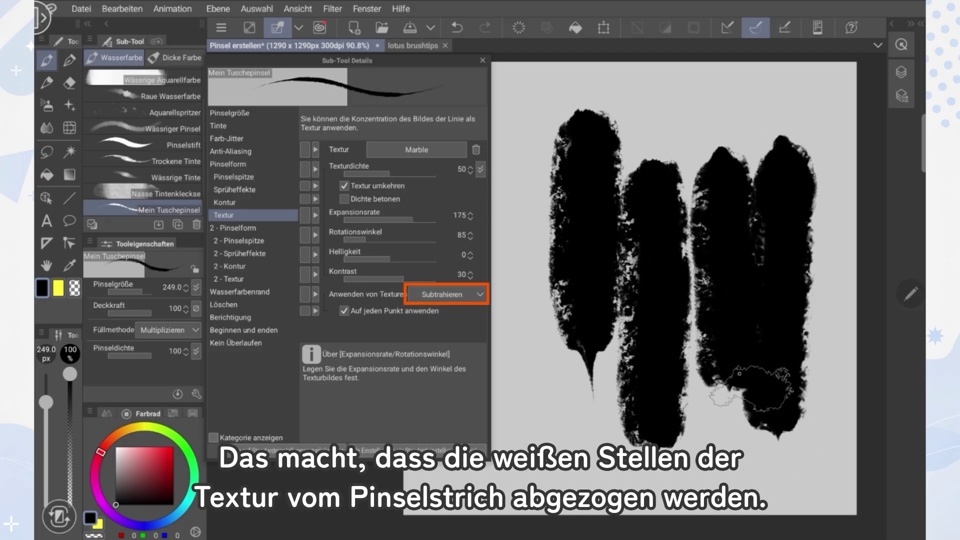
drag(529, 190, 550, 415)
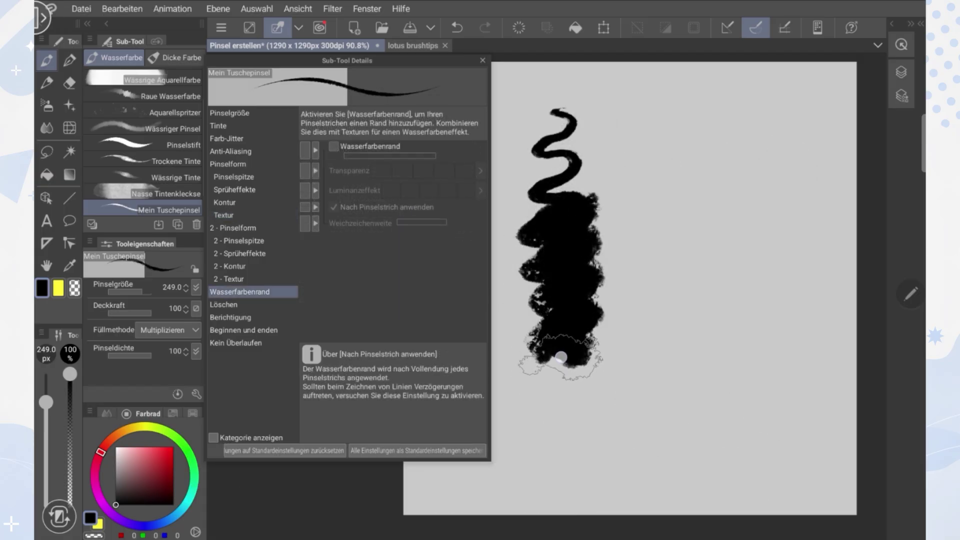
drag(561, 357, 565, 413)
Step: Enable Wasserfarbenrand with transparency and luminance effect at level three and blur width 4.5, and paint a winding test stroke
click(334, 146)
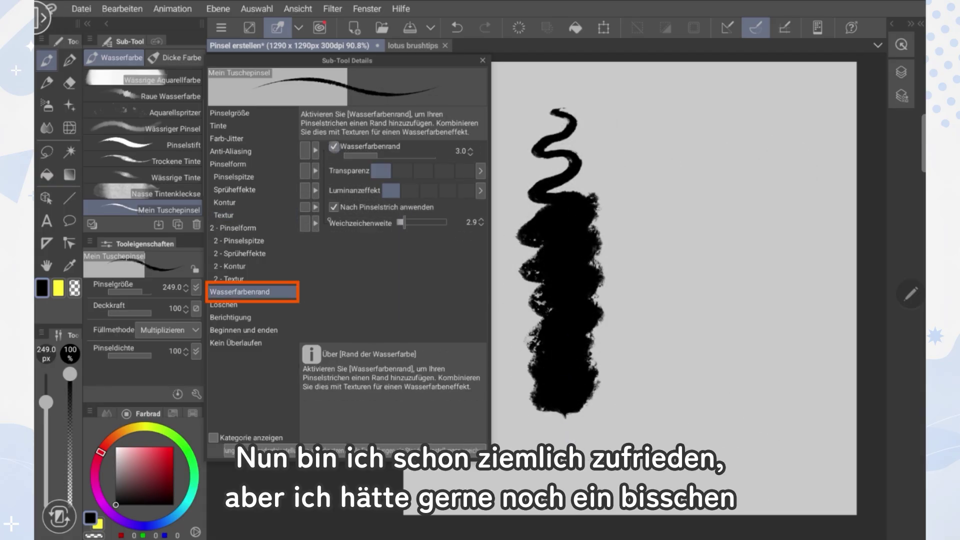
click(423, 170)
click(429, 190)
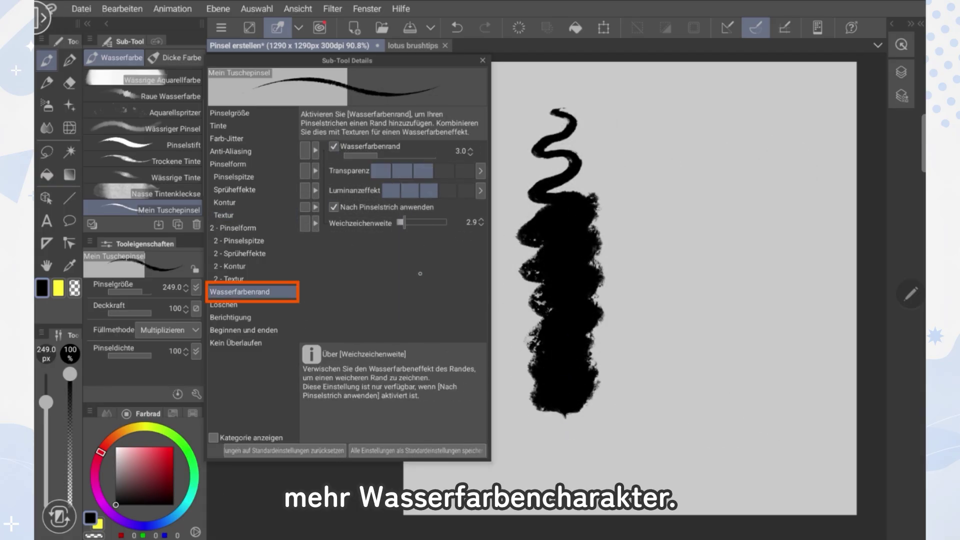
drag(407, 225, 409, 223)
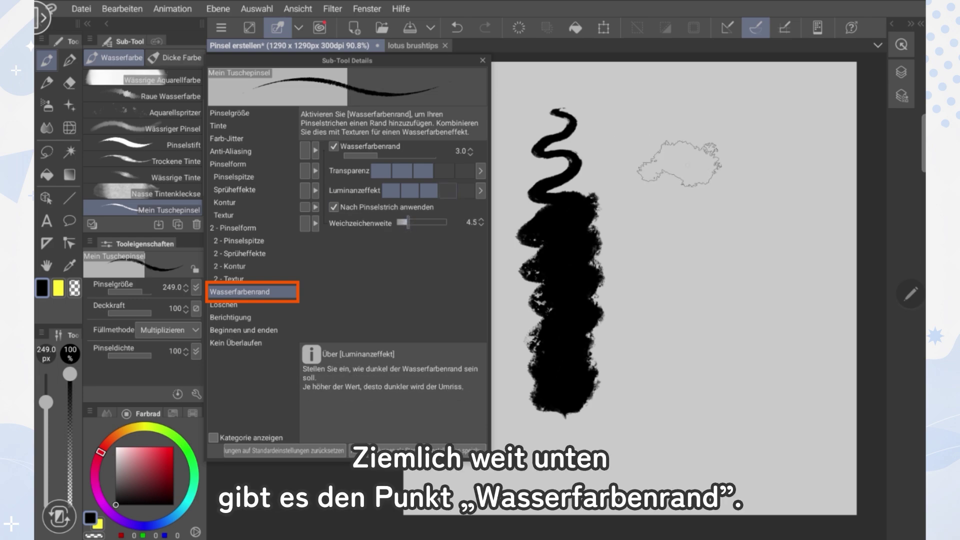
mouse_move(643, 108)
mouse_down()
mouse_move(666, 126)
mouse_move(645, 147)
mouse_move(672, 159)
mouse_move(645, 186)
mouse_move(669, 201)
mouse_move(659, 228)
mouse_move(681, 317)
mouse_move(665, 375)
mouse_up()
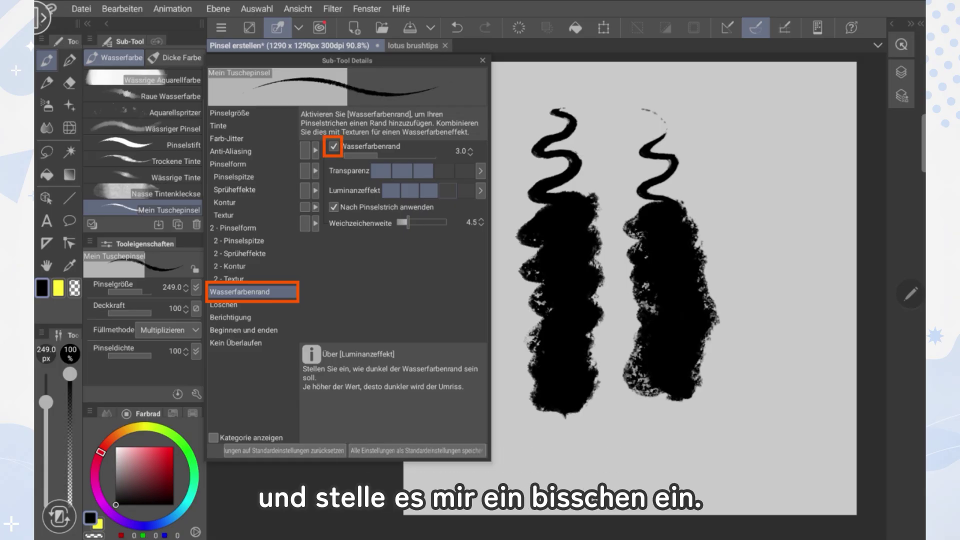
Step: Set Wasserfarbenrand to 4.0 and its blur width to 7.3, and repaint the third winding test stroke
click(383, 156)
drag(390, 157, 393, 157)
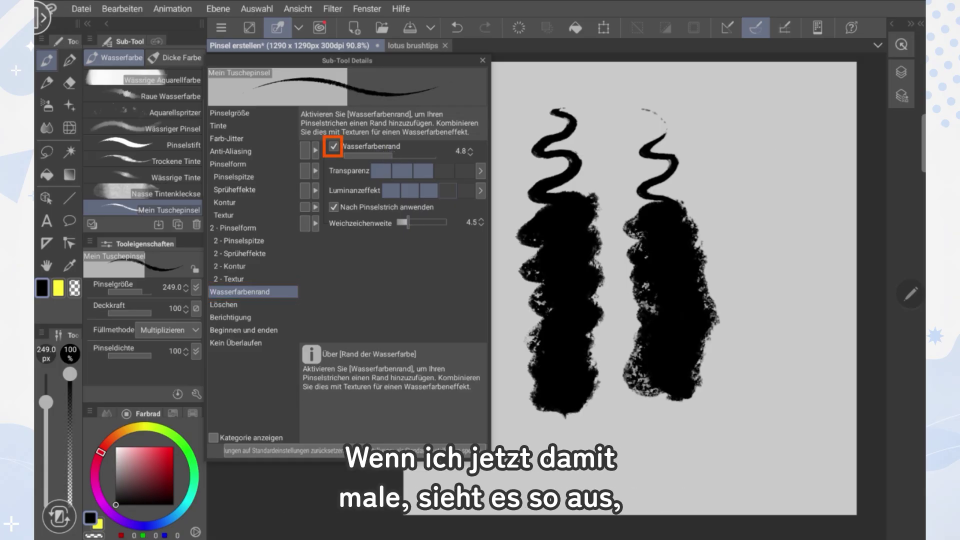
mouse_move(750, 145)
mouse_down()
mouse_move(710, 110)
mouse_move(745, 82)
mouse_move(769, 112)
mouse_move(763, 160)
mouse_move(772, 210)
mouse_move(745, 260)
mouse_move(780, 298)
mouse_move(778, 370)
mouse_up()
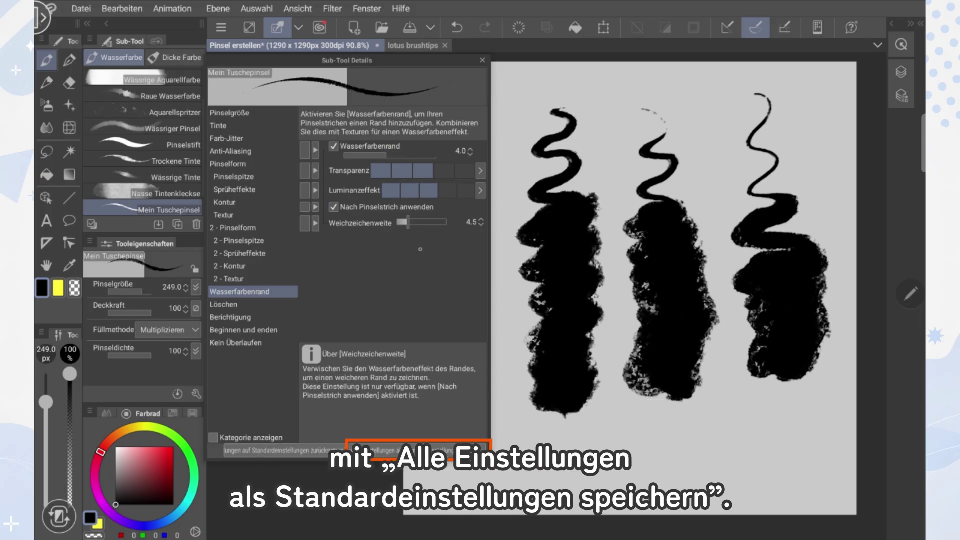
drag(408, 223, 415, 223)
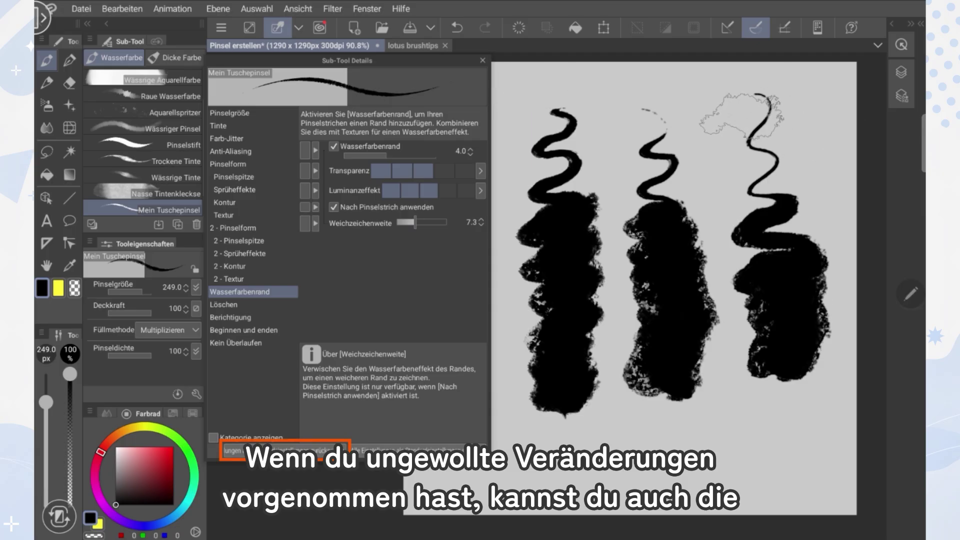
click(457, 27)
mouse_move(755, 111)
mouse_down()
mouse_move(777, 131)
mouse_move(747, 171)
mouse_move(771, 201)
mouse_move(761, 243)
mouse_move(778, 283)
mouse_move(781, 348)
mouse_up()
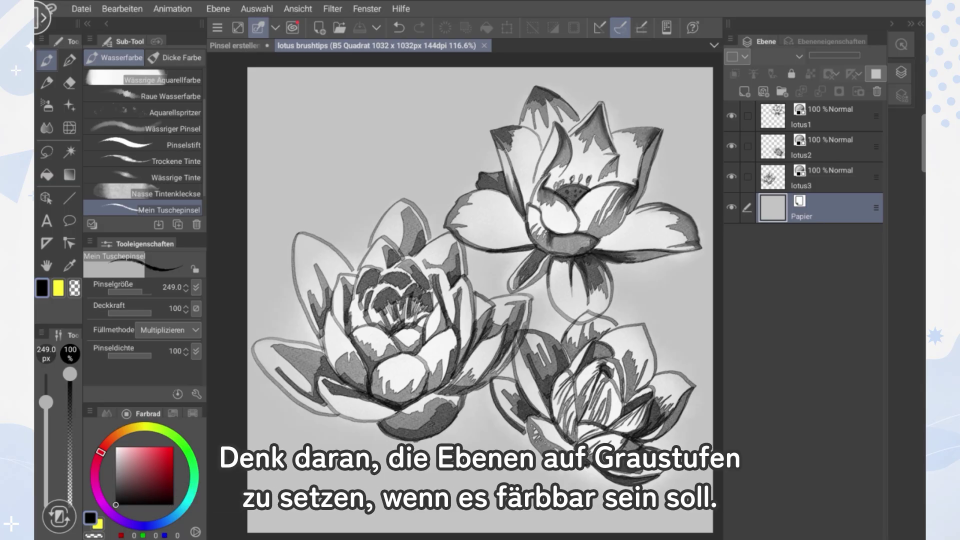
Step: Register the lotus1 layer as an image material usable as a brush tip, stored in the Brush folder under Image material
click(732, 116)
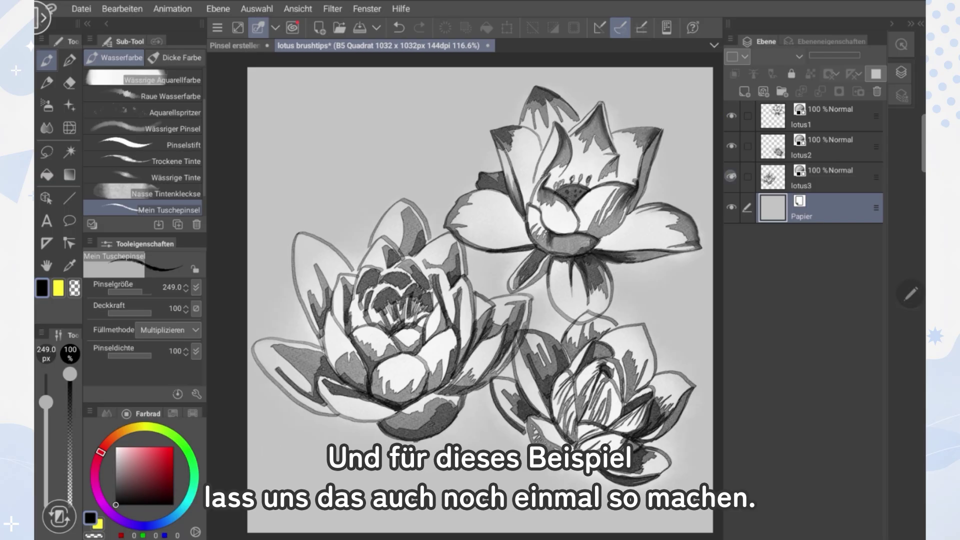
click(820, 116)
click(81, 9)
click(121, 8)
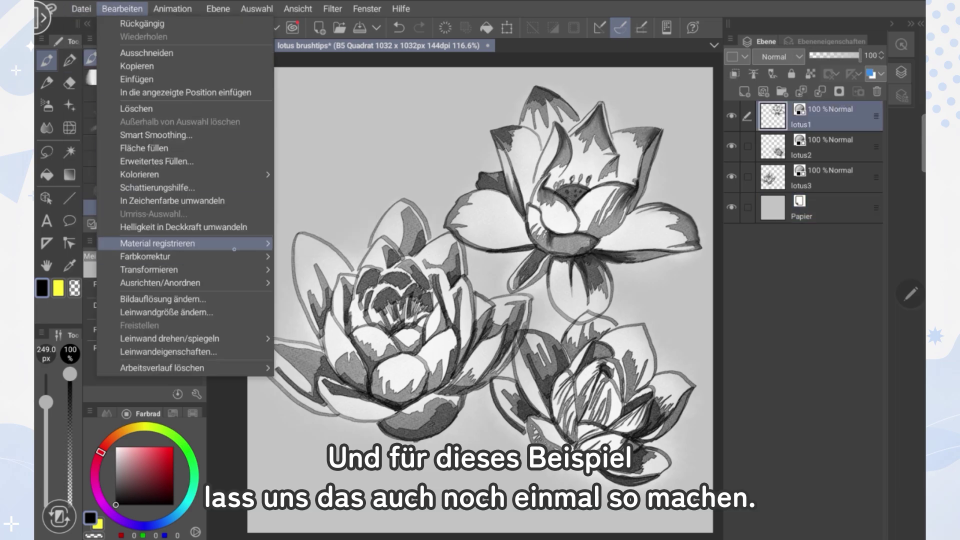
mouse_move(234, 244)
click(295, 243)
click(194, 369)
click(541, 169)
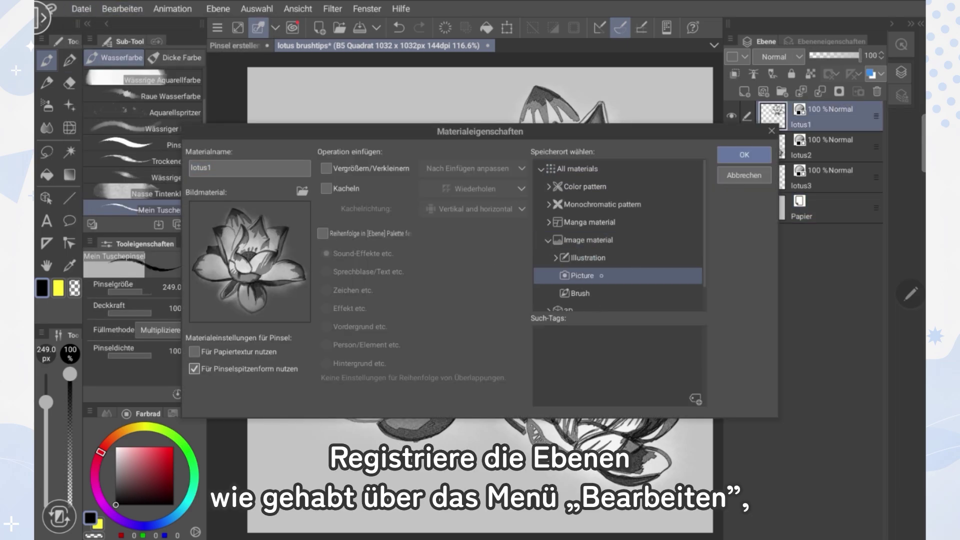
click(580, 293)
Step: Add the search tags "meine pinsel" and "lotus" to the lotus1 material and confirm the registration
click(695, 398)
click(399, 373)
text(m)
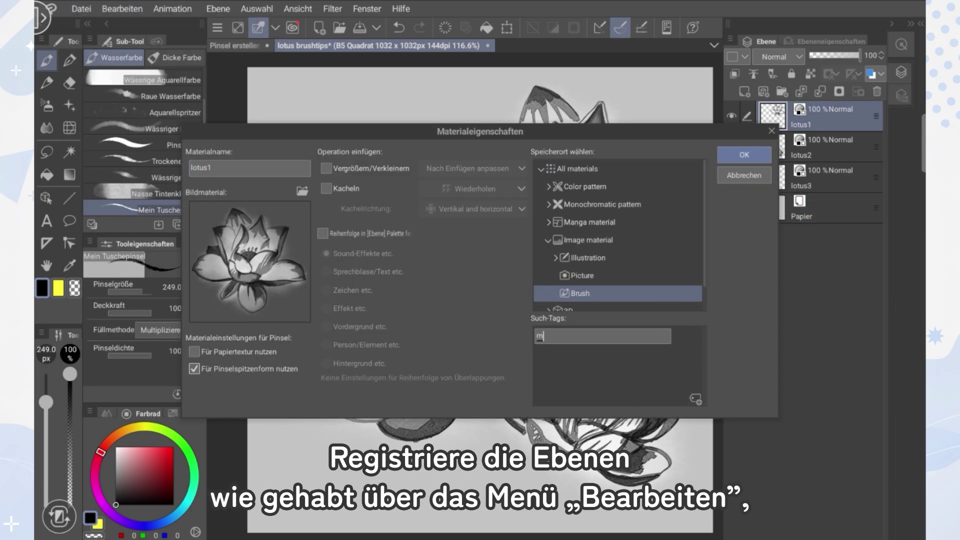
text(eine pinsel)
key(Return)
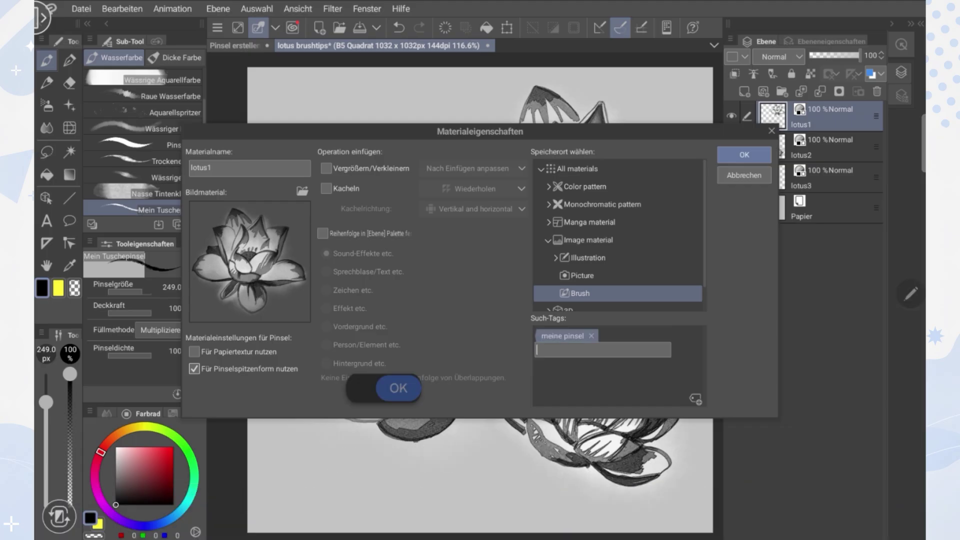
text(lotus)
key(Return)
click(744, 154)
Step: Register the lotus2 layer as a brush tip image material in the Brush folder with the tag "meine pinsel"
click(830, 146)
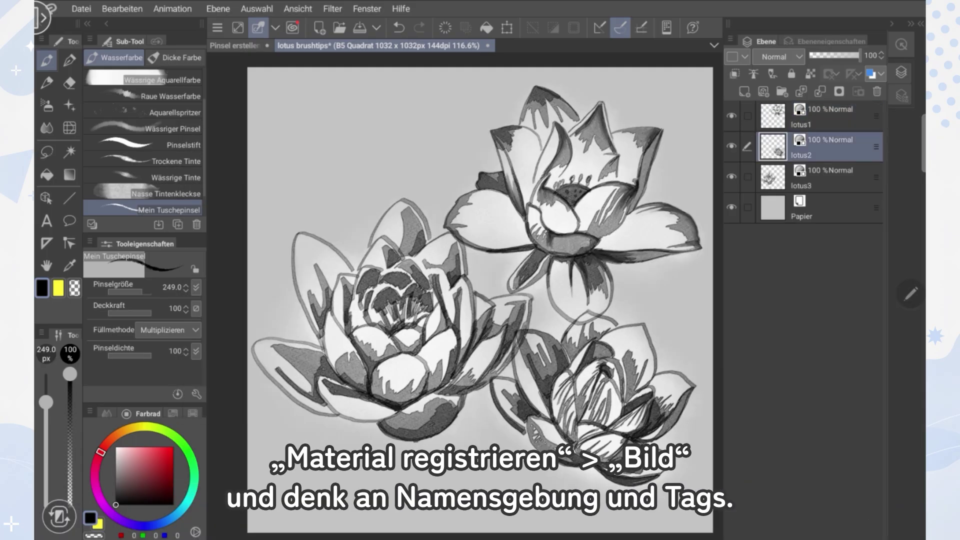
click(122, 8)
click(150, 242)
click(320, 243)
click(194, 369)
click(541, 169)
click(549, 240)
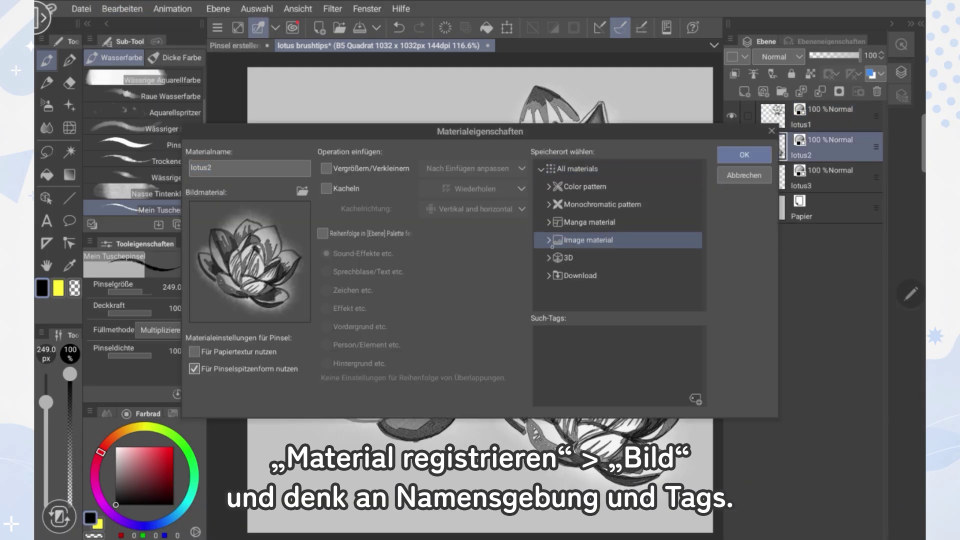
click(580, 293)
click(695, 398)
text(meine pinsel)
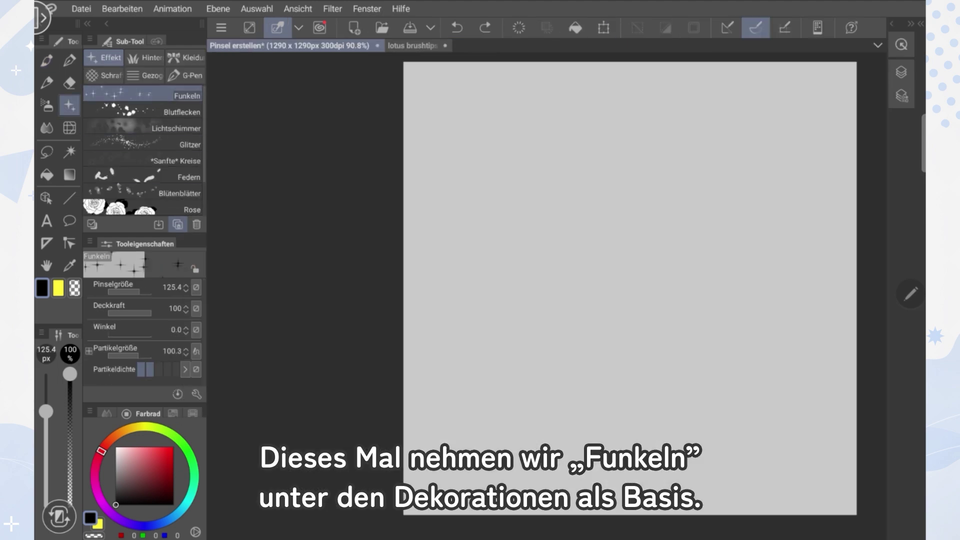
Step: Duplicate the Funkeln sub tool under the name "Meine Blumen"
click(178, 224)
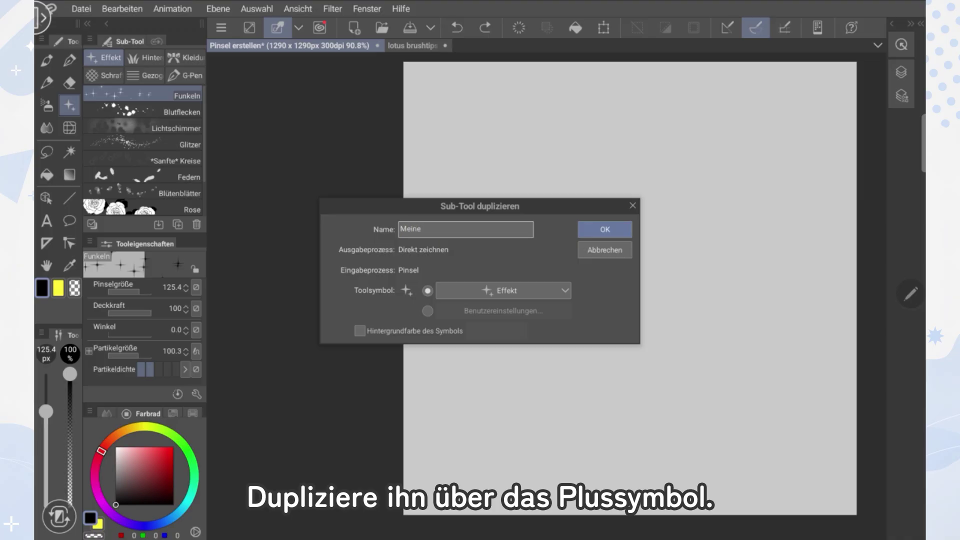
text(Meine Blumen)
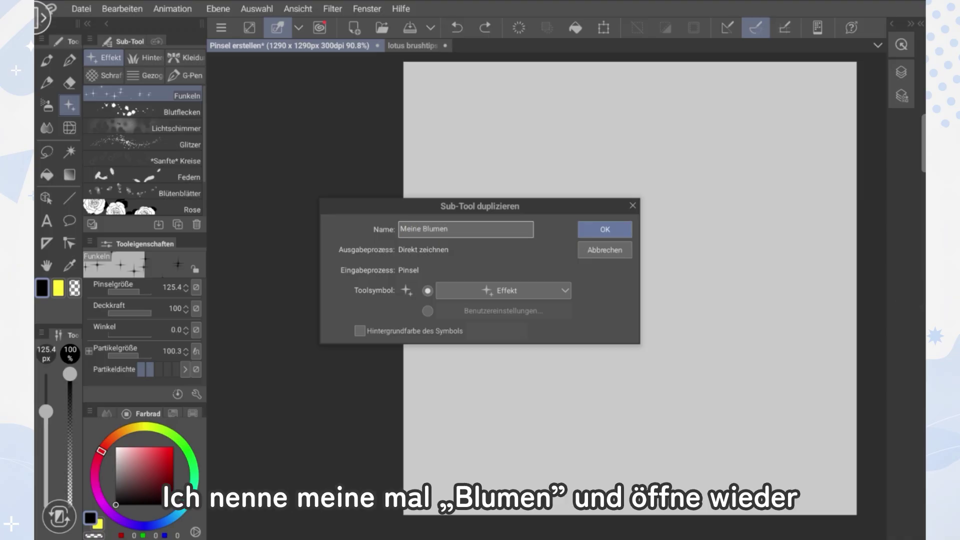
click(615, 230)
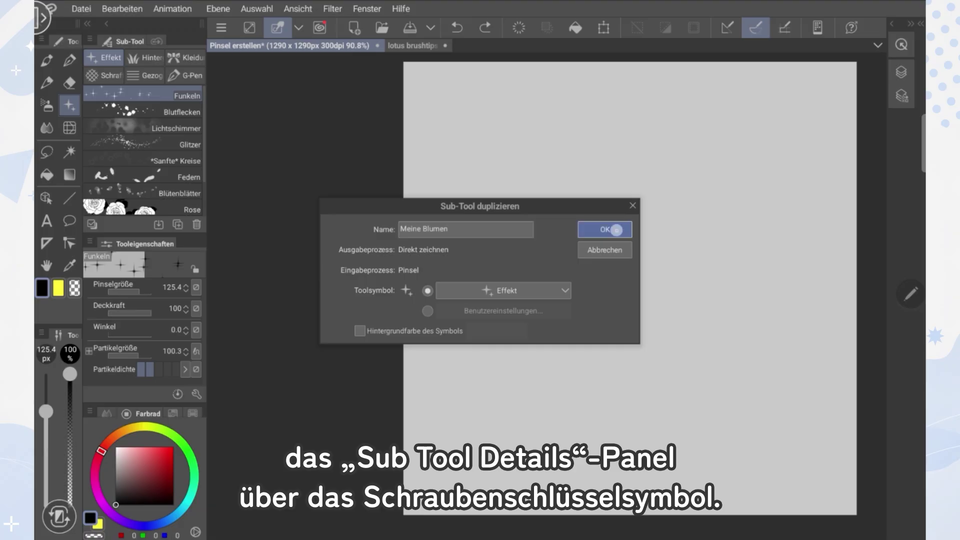
Step: Replace the sparkle brush tip of Meine Blumen with the lotus1 material, filtering the materials by the lotus tag
click(196, 394)
click(338, 234)
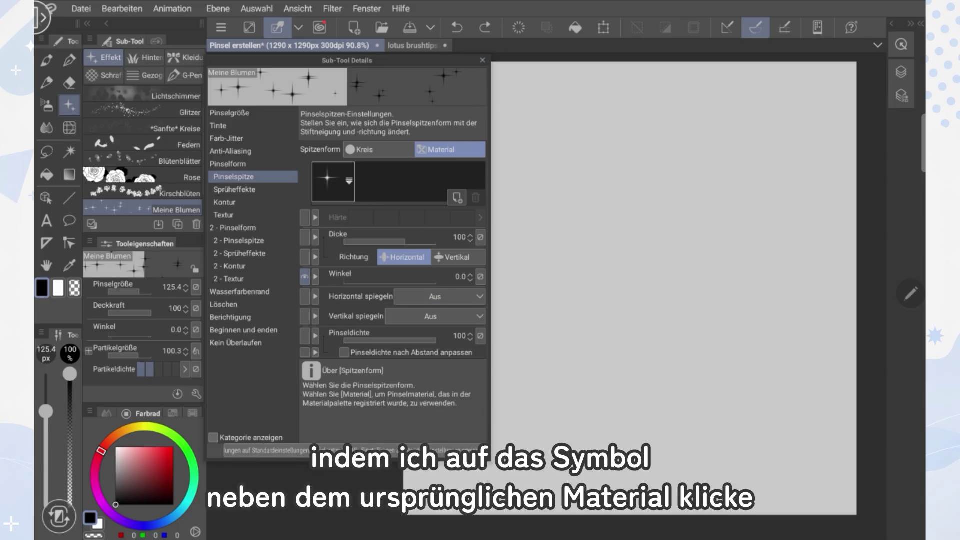
click(349, 181)
drag(381, 177, 387, 323)
click(359, 362)
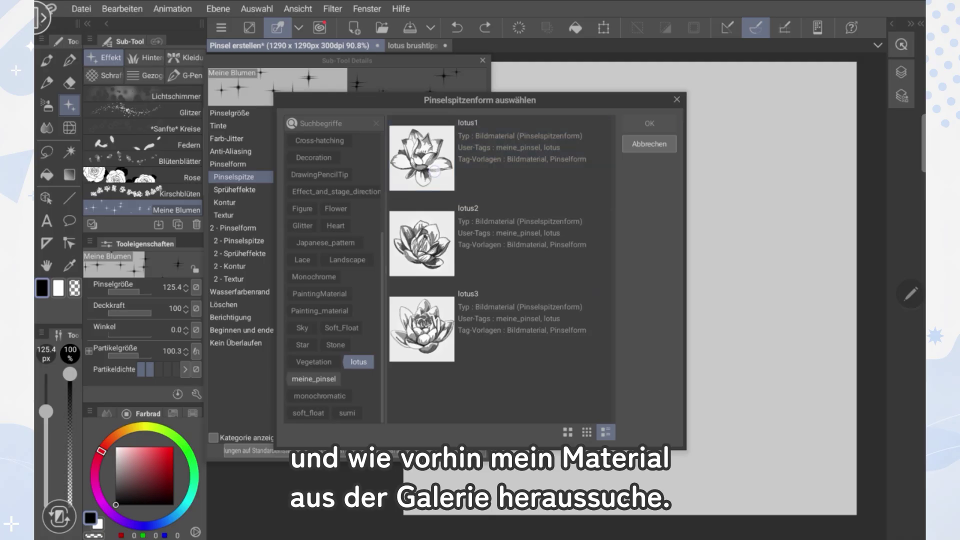
click(434, 171)
click(655, 124)
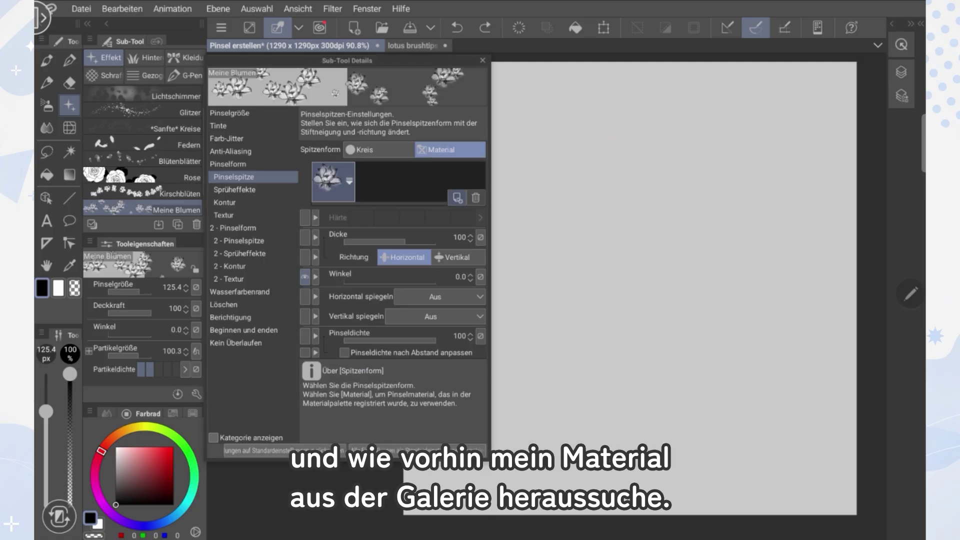
Step: Add the lotus2 material, found through the lotus tag, as an additional brush tip
click(457, 198)
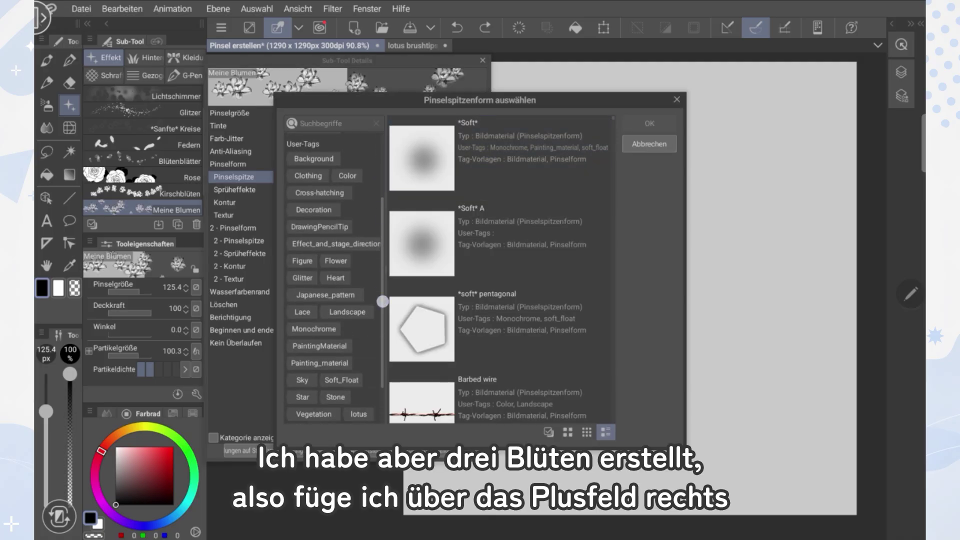
drag(383, 301, 383, 336)
click(359, 362)
click(516, 239)
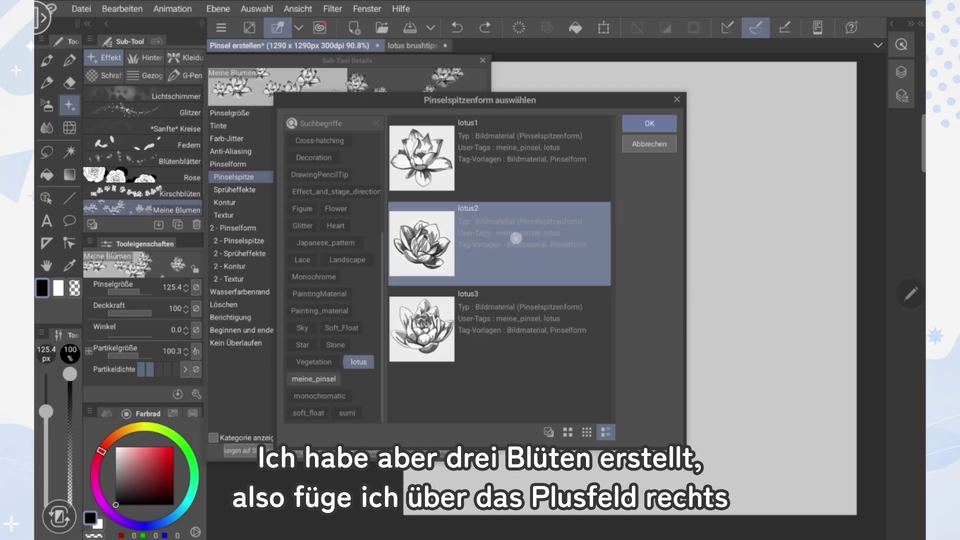
click(649, 123)
Step: Add the lotus3 material, found through the lotus tag, as a further brush tip
click(456, 199)
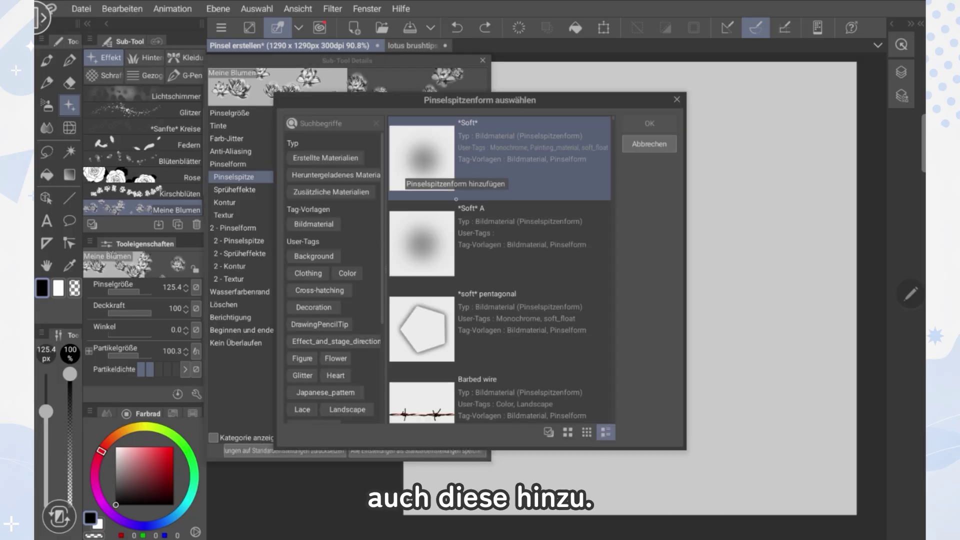
drag(381, 304, 382, 340)
click(359, 362)
click(529, 325)
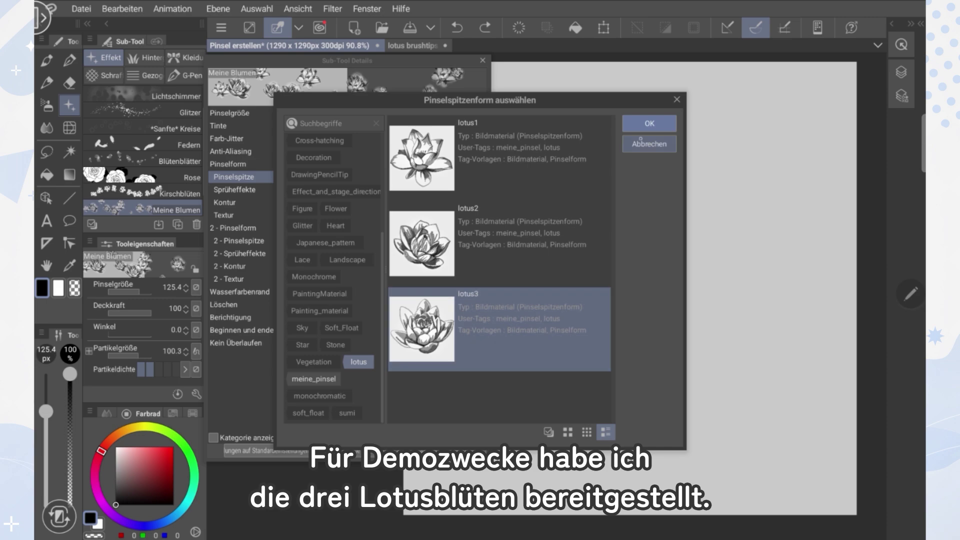
click(650, 123)
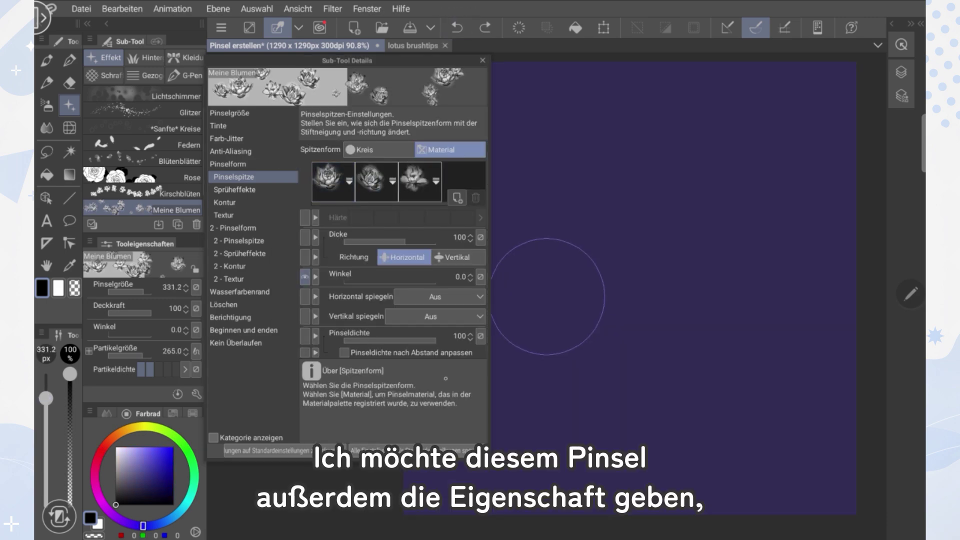
Step: Try out the lotus brush with a scattered stroke across the purple canvas and undo it
mouse_move(520, 380)
mouse_down()
mouse_move(574, 339)
mouse_move(730, 389)
mouse_move(710, 415)
mouse_up()
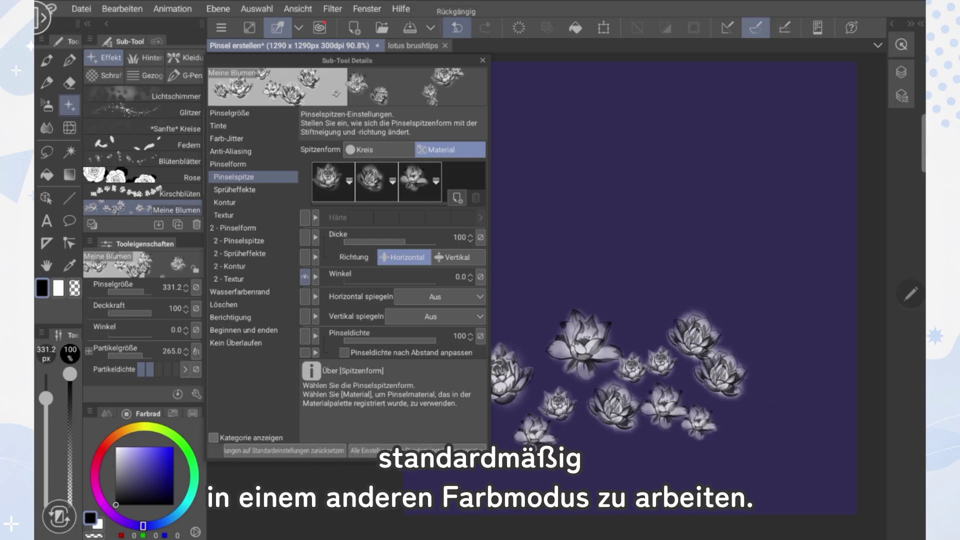
key(ctrl+z)
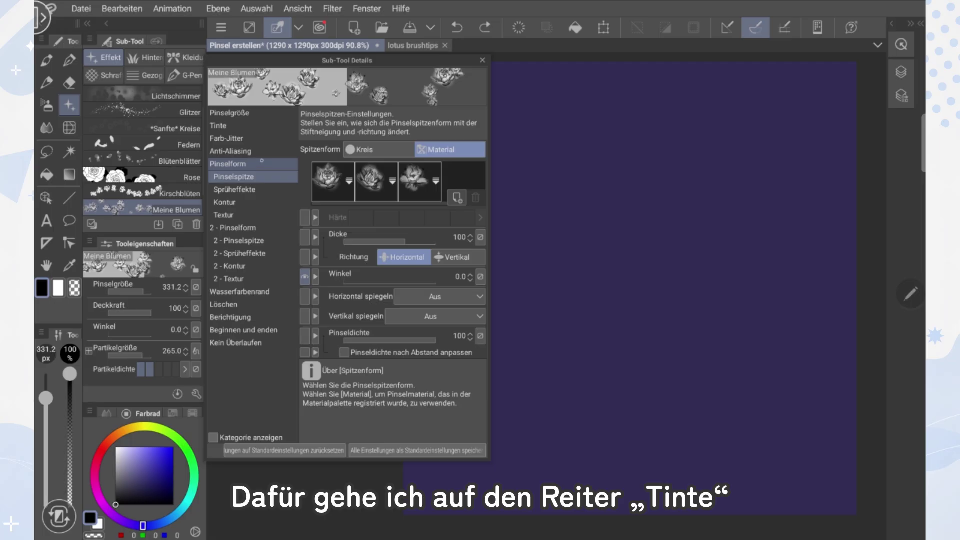
Step: Set the ink blending mode of the Meine Blumen brush to Schein abwedeln and try it out with a stroke across the purple canvas
click(246, 128)
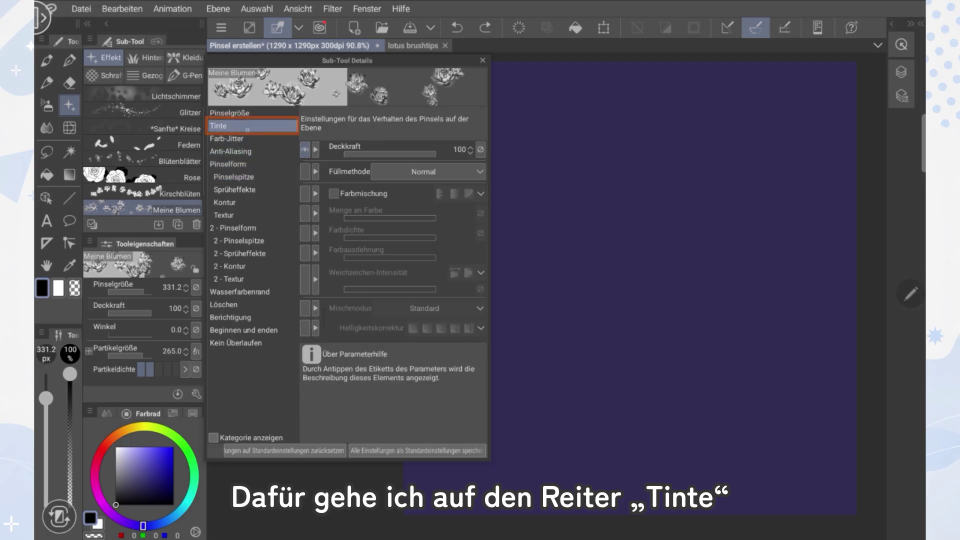
click(395, 176)
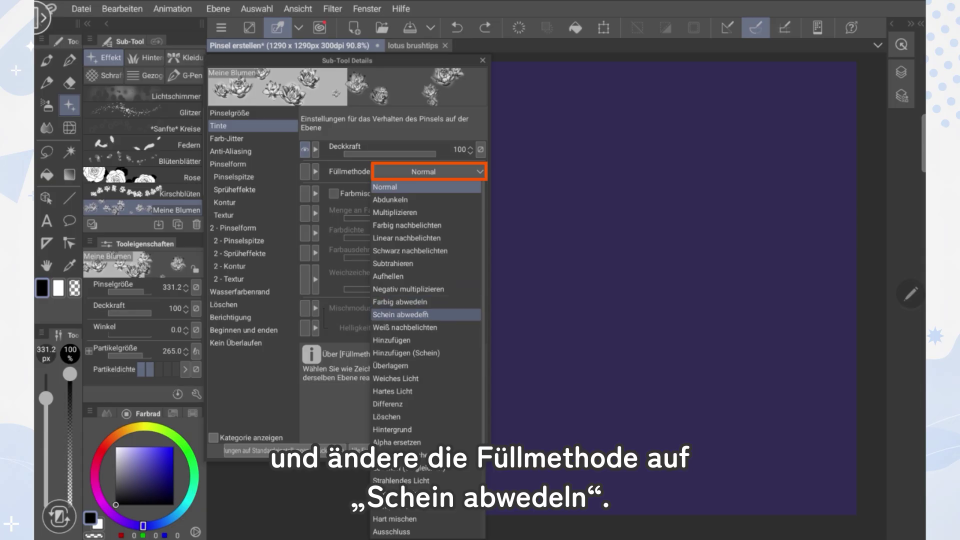
click(425, 314)
mouse_move(538, 348)
mouse_down()
mouse_move(527, 370)
mouse_move(679, 384)
mouse_move(741, 410)
mouse_move(816, 370)
mouse_move(791, 346)
mouse_move(534, 432)
mouse_move(640, 355)
mouse_move(719, 319)
mouse_move(818, 304)
mouse_up()
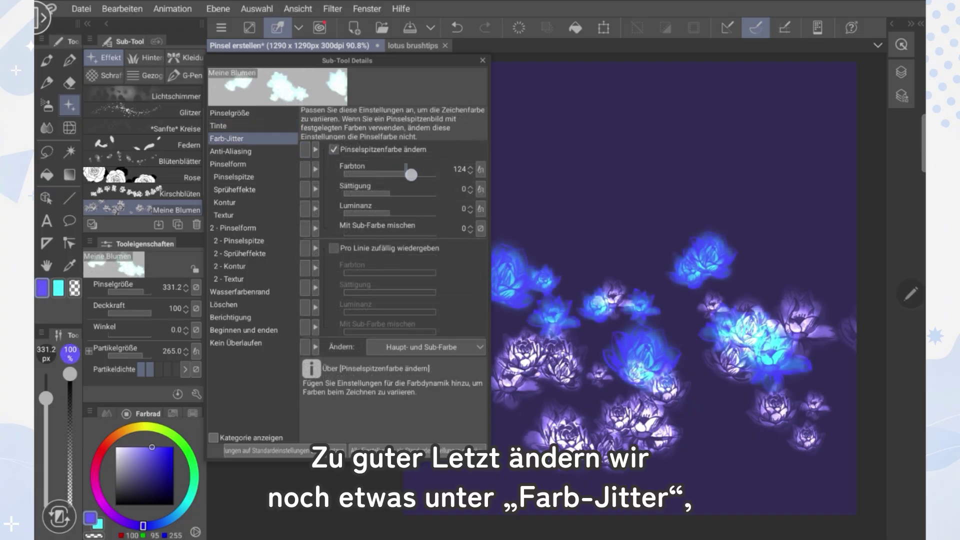
Step: Set the brush tip colour jitter to saturation 39 and luminance -30 with hue 245, and try the lotus brush on the canvas
mouse_move(408, 185)
mouse_down()
mouse_move(427, 183)
mouse_move(375, 219)
mouse_up()
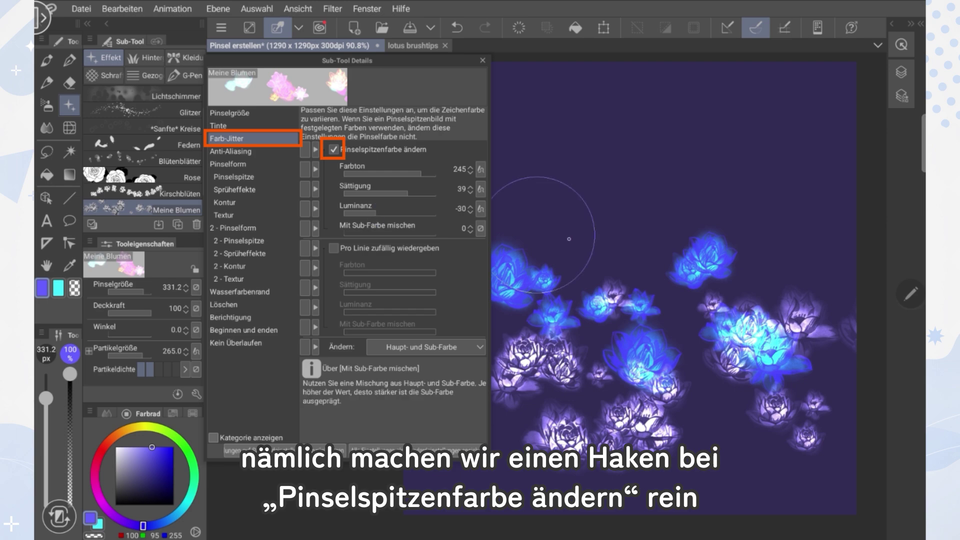
mouse_move(580, 260)
mouse_down()
mouse_move(539, 225)
mouse_move(704, 247)
mouse_move(689, 285)
mouse_move(775, 439)
mouse_up()
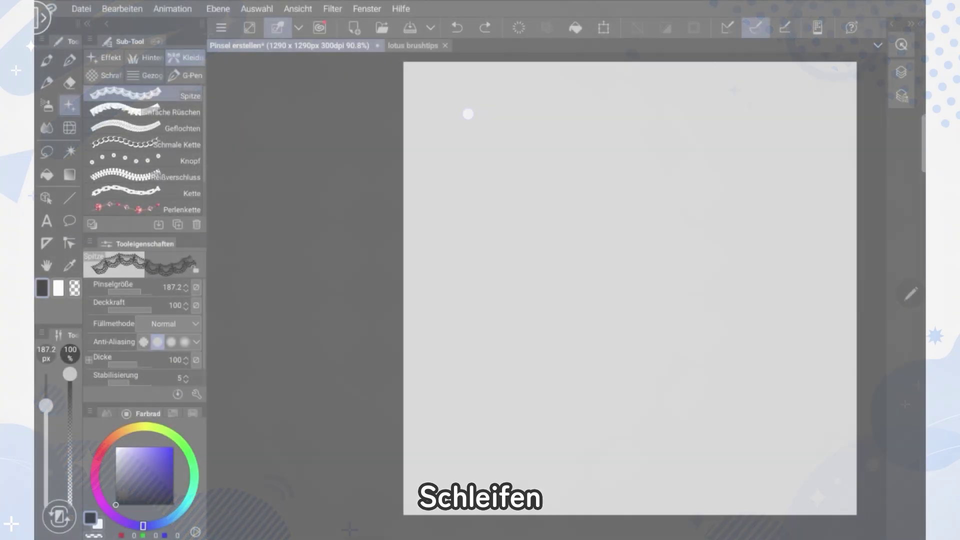
Step: Draw a horizontal sample stroke with the lace brush and one below it with the Einfache Rüschen brush
drag(468, 114, 796, 122)
click(180, 114)
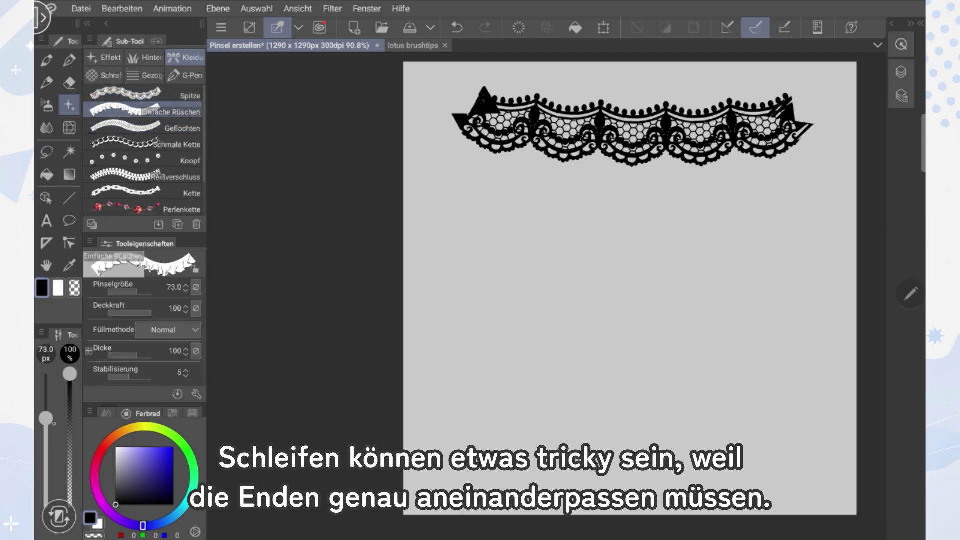
drag(468, 235, 853, 235)
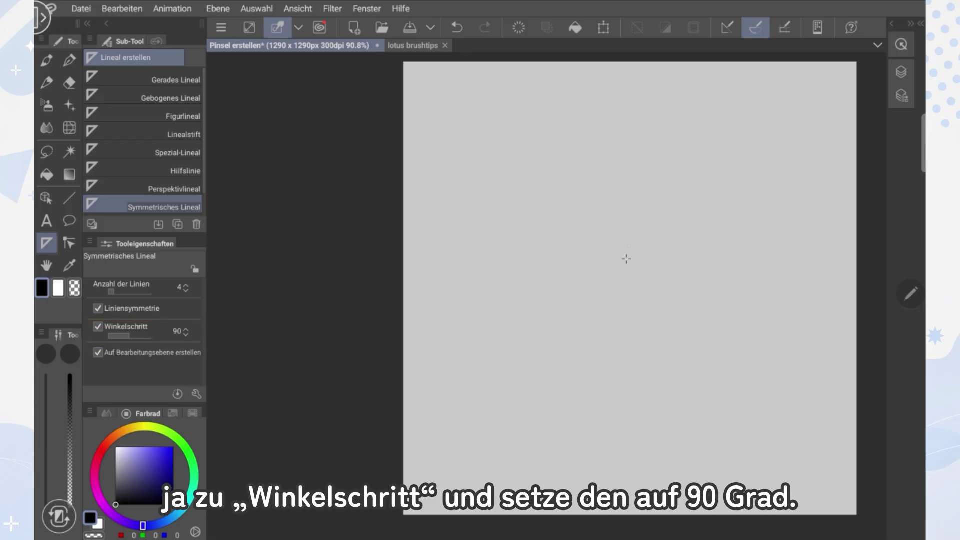
Step: Save the file and place a symmetrical ruler with 4 lines and a 90-degree angle step at the canvas centre
key(ctrl+s)
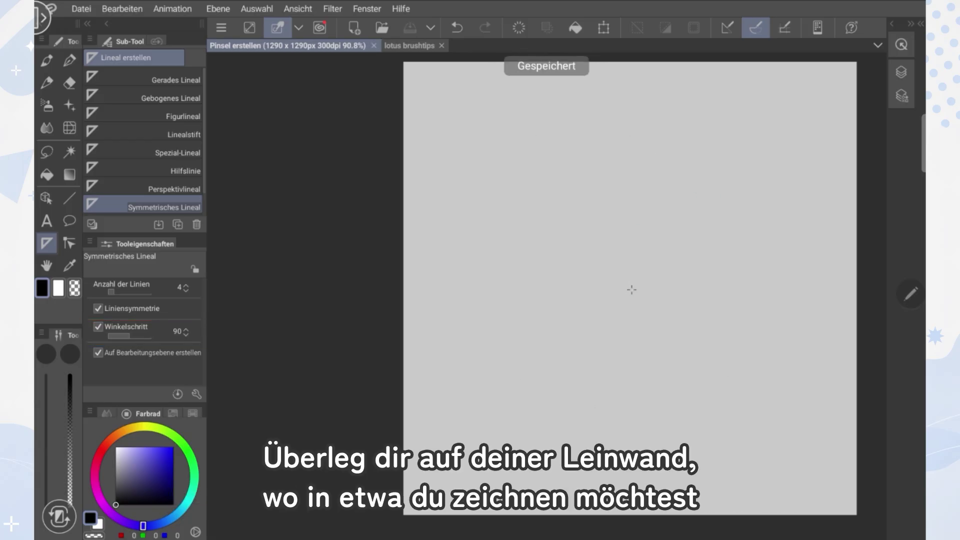
drag(633, 287, 633, 287)
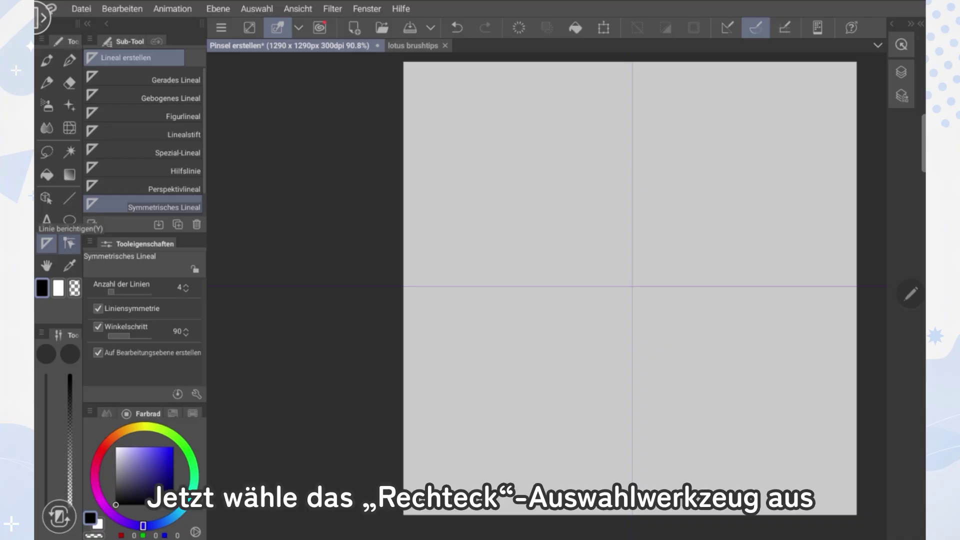
Step: Create a rectangular selection symmetrical about the ruler's centre, leaving a margin to the canvas edges
click(47, 151)
click(150, 96)
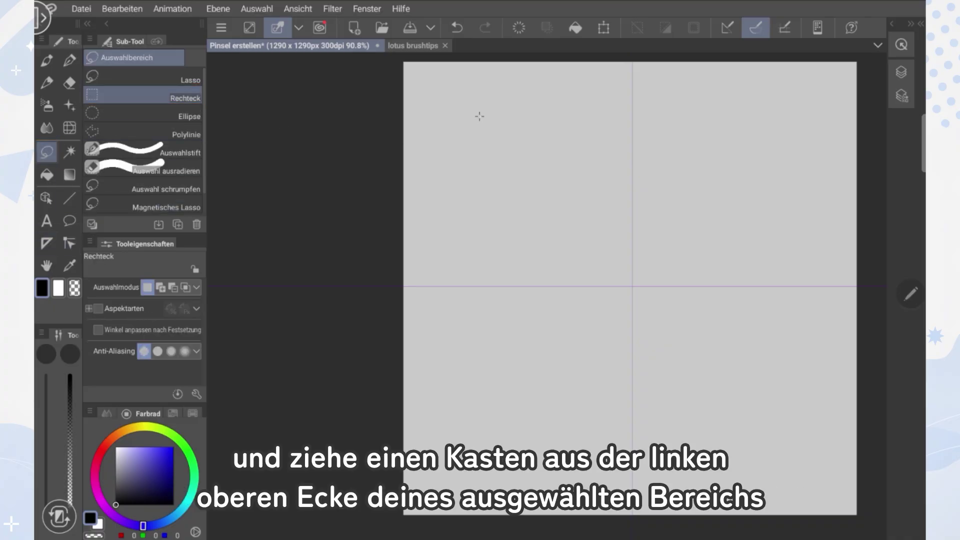
drag(479, 116, 642, 297)
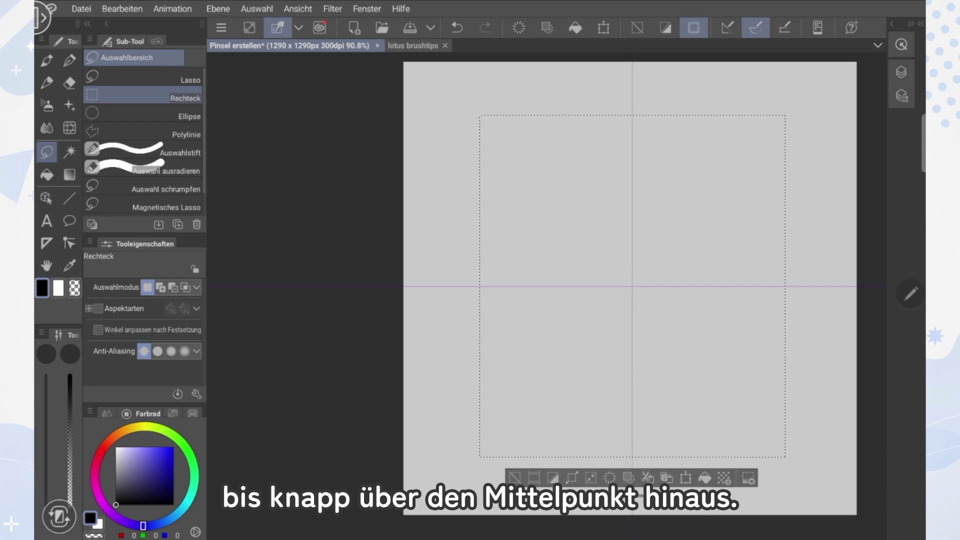
Step: Try out mirrored strokes with the Spitzfeder pen along the selection's edges and corners, using a stabilisation of 36
click(69, 60)
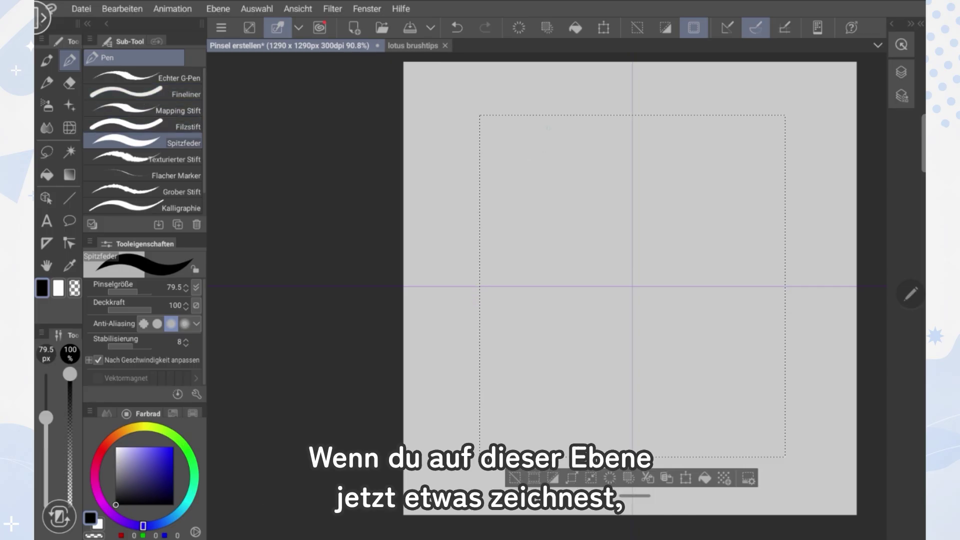
mouse_move(549, 124)
mouse_down()
mouse_move(560, 155)
mouse_move(599, 169)
mouse_move(631, 150)
mouse_up()
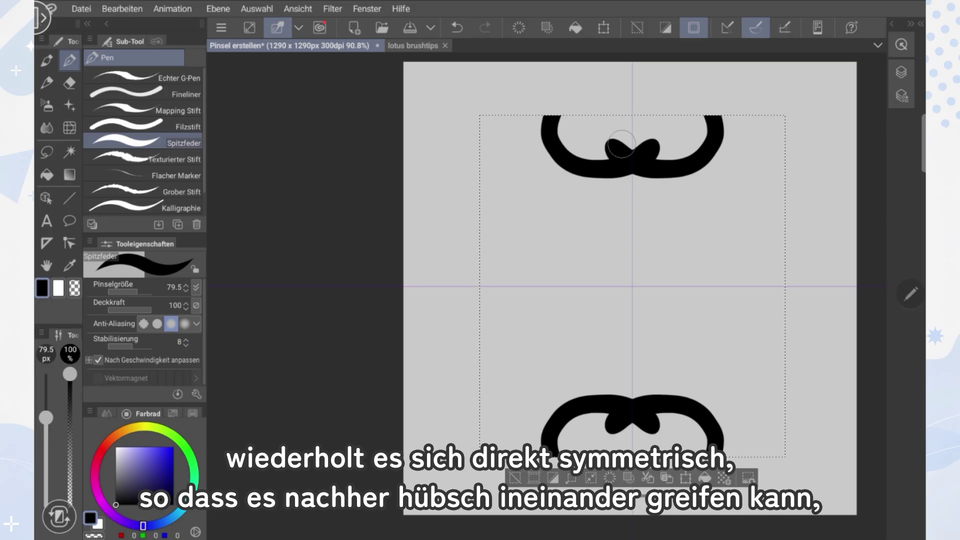
drag(135, 348, 145, 348)
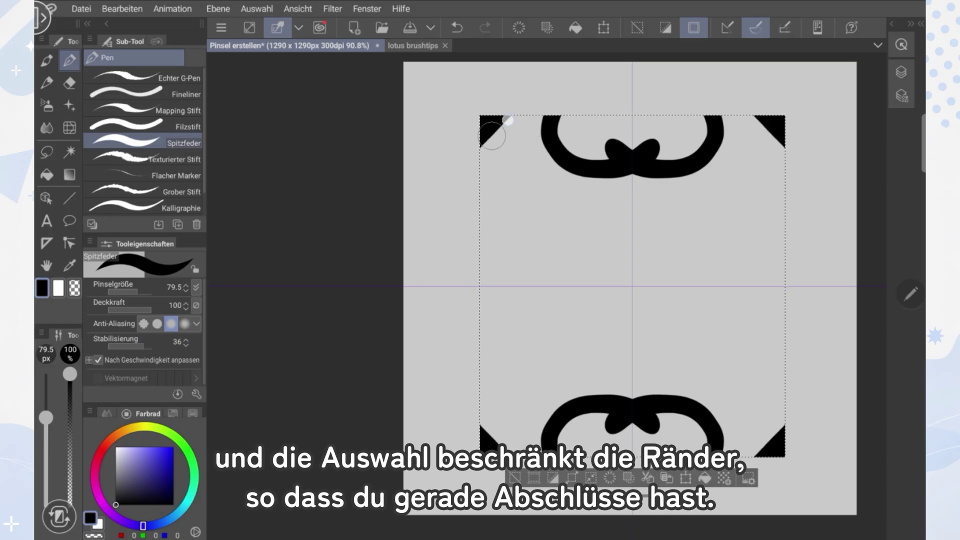
mouse_move(492, 135)
mouse_down()
mouse_move(461, 189)
mouse_move(480, 193)
mouse_move(607, 92)
mouse_up()
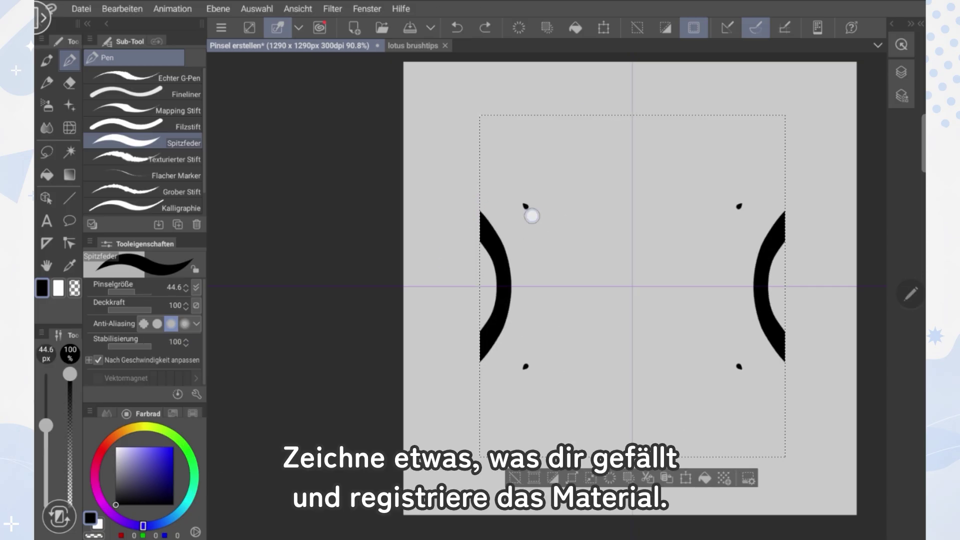
Step: Draw the mirrored black ribbon ornament inside the selection, with curled scrolls at the sides and ovals on the vertical axis
drag(532, 215, 632, 270)
drag(520, 210, 529, 206)
drag(550, 158, 632, 265)
drag(632, 136, 632, 261)
drag(632, 131, 635, 146)
Step: Fill the ornament's ovals and side arcs with white and paint the connecting area at its centre black
key(x)
mouse_move(484, 247)
mouse_down()
mouse_move(484, 320)
mouse_move(493, 250)
mouse_up()
mouse_move(632, 235)
mouse_down()
mouse_move(632, 172)
mouse_move(615, 240)
mouse_up()
click(42, 288)
mouse_move(632, 280)
mouse_down()
mouse_move(681, 266)
mouse_move(687, 286)
mouse_up()
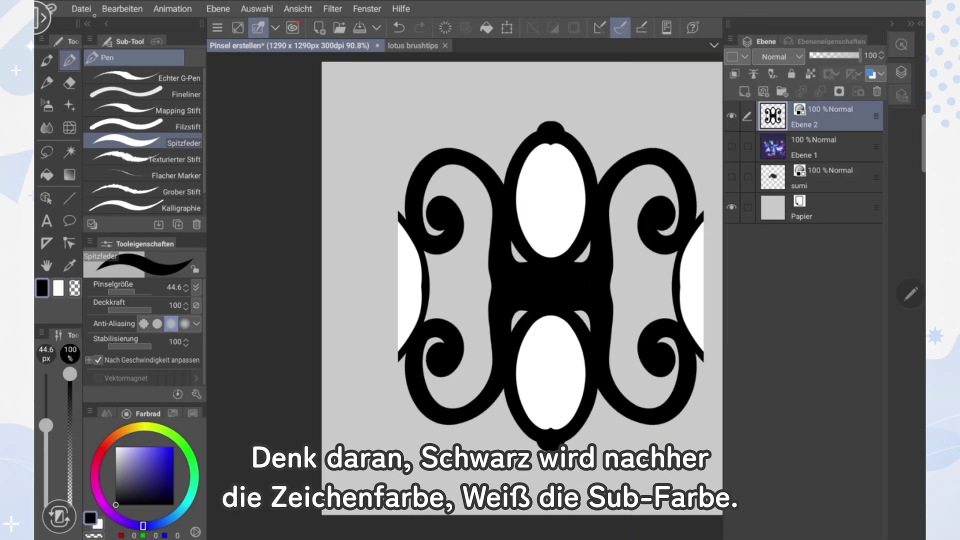
Step: Register the ornament as an image material named meine schleife, enabled for use as a brush tip shape
click(122, 8)
text(meine schleife)
click(194, 369)
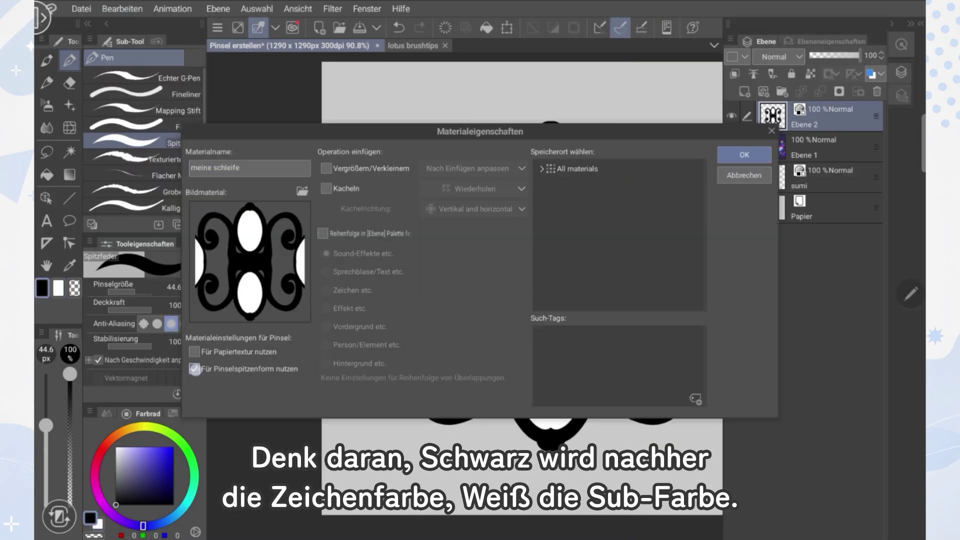
Step: Choose a storage location for the material and add the search tags meine_pinsel and schleife
click(542, 168)
click(580, 349)
click(695, 399)
click(561, 349)
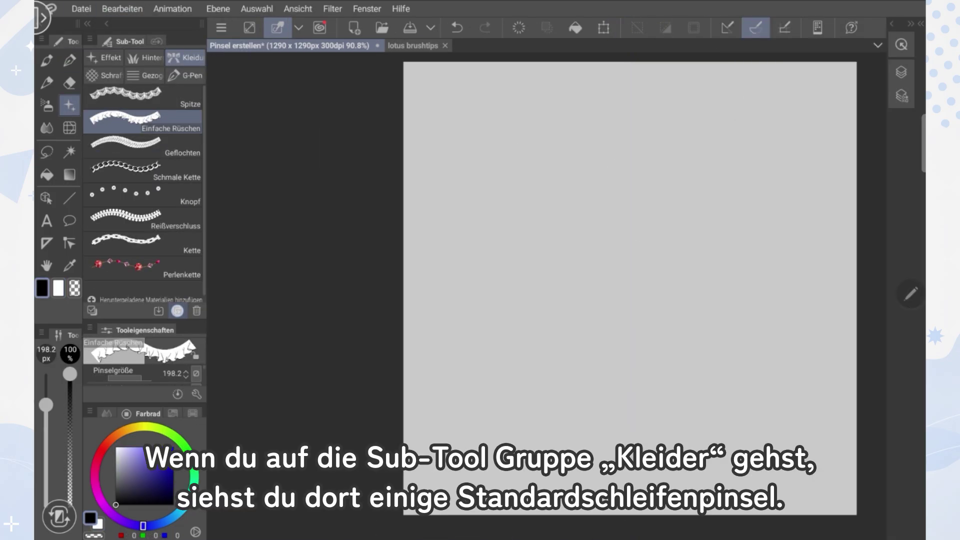
Step: Duplicate the Einfache Rüschen brush under the name Meine Schleife
click(177, 310)
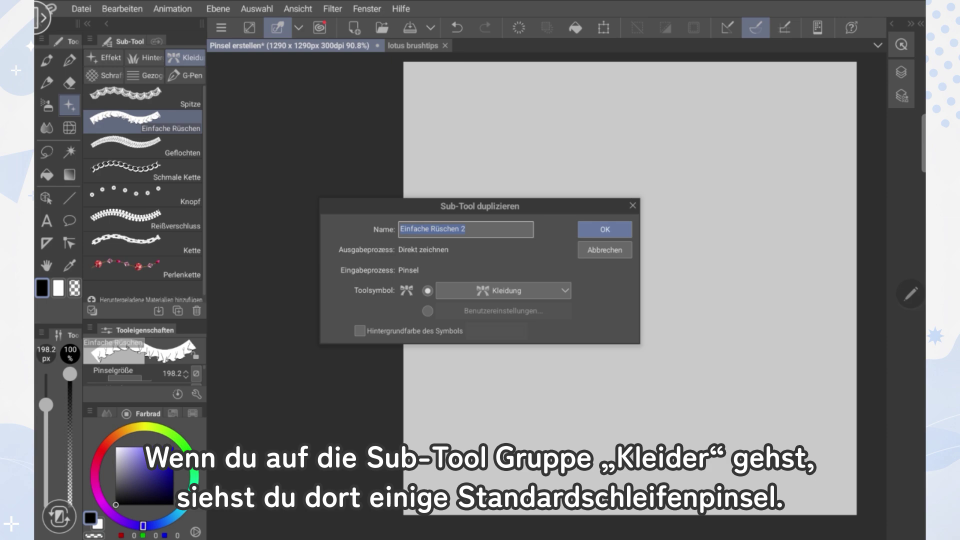
text(Meine Schleife)
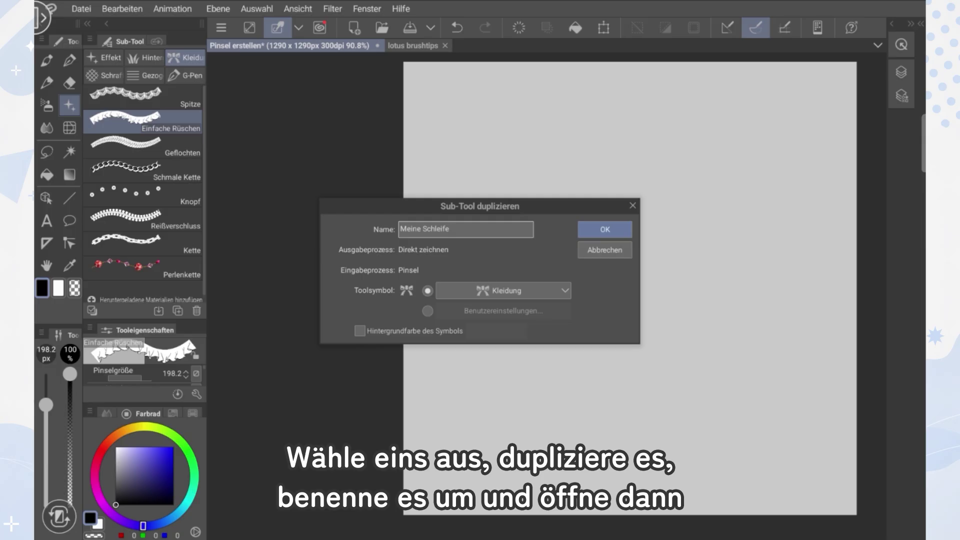
key(Return)
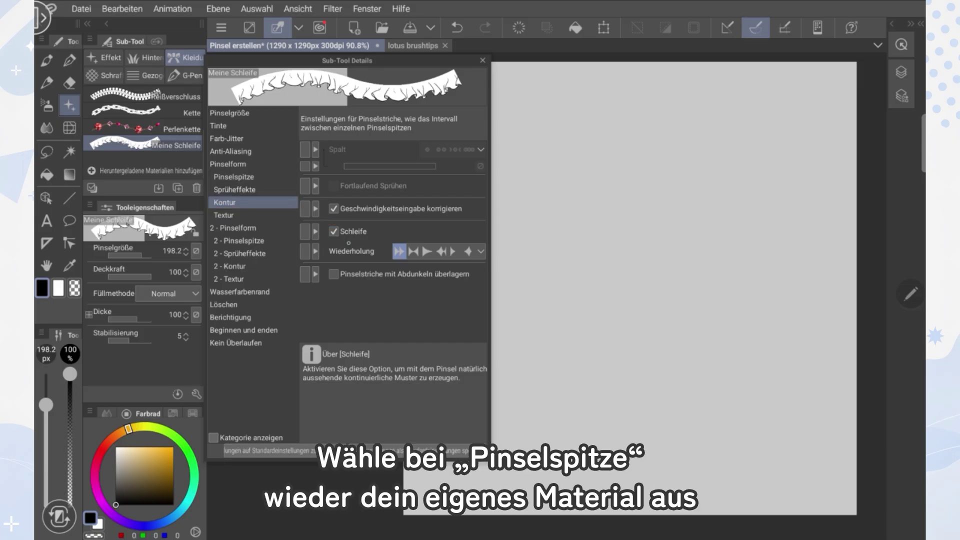
Step: Replace the ruffle brush tip of Meine Schleife with the meine schleife material, filtering the materials by the schleife tag
click(253, 178)
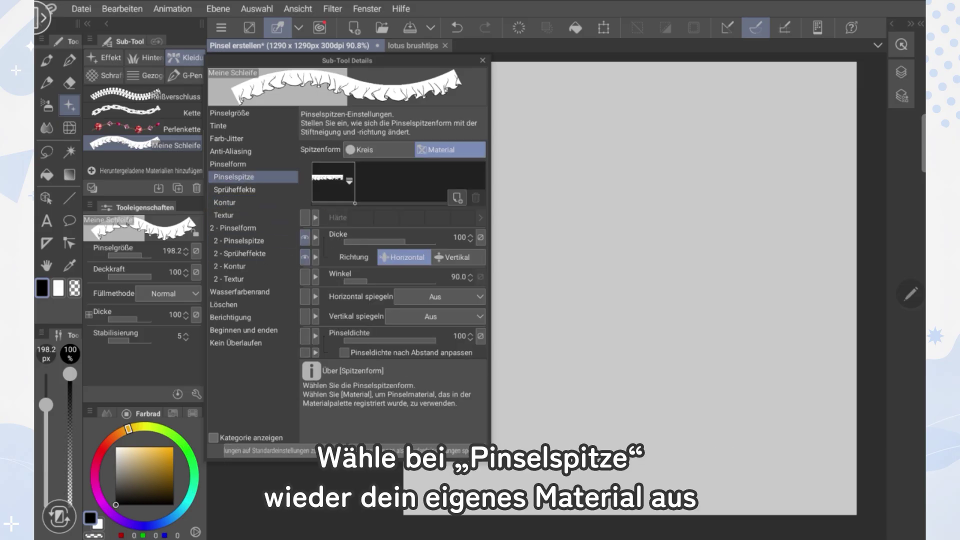
click(350, 182)
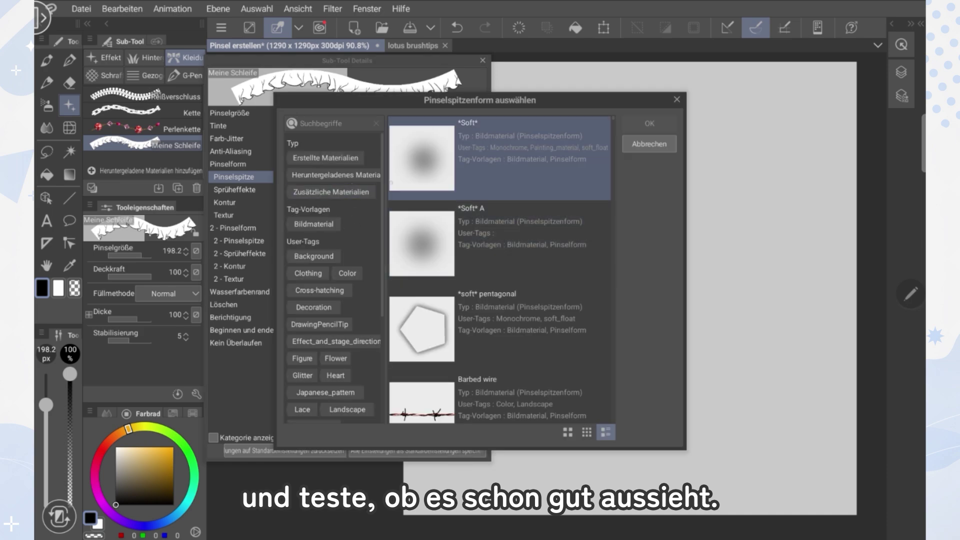
drag(382, 214, 388, 295)
scroll(388, 294, down, 2)
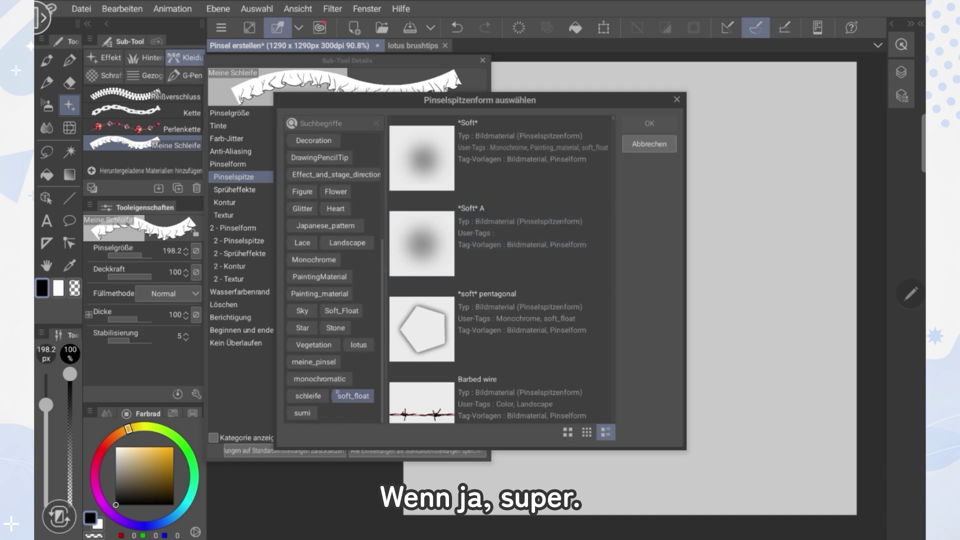
click(308, 395)
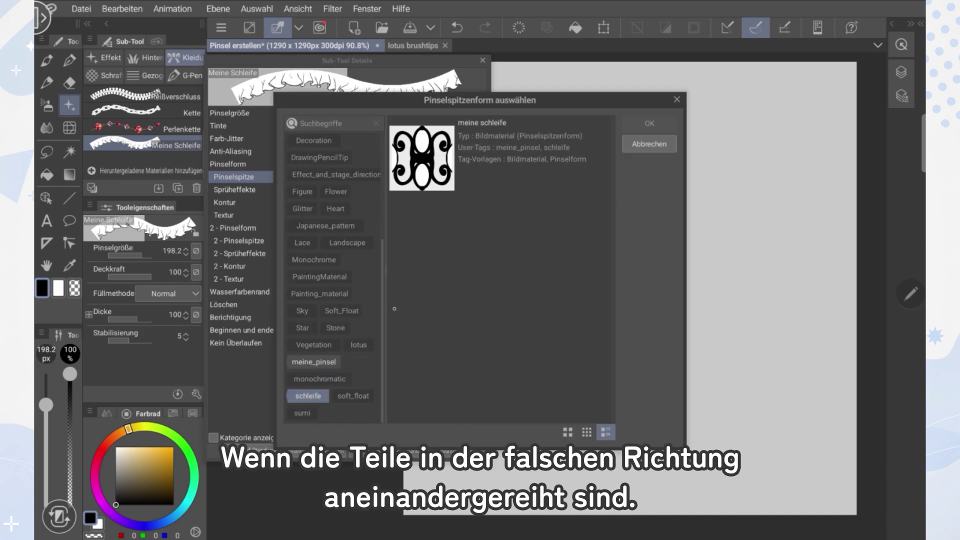
click(429, 170)
click(649, 123)
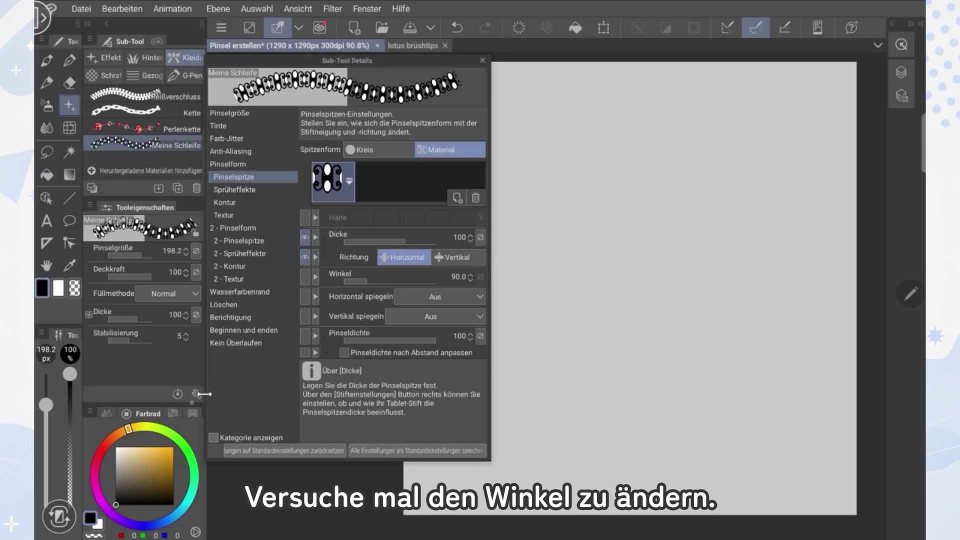
Step: Set the main colour to ochre (RGB 163, 122, 32) and the sub colour to turquoise (RGB 80, 255, 252)
click(161, 466)
click(58, 288)
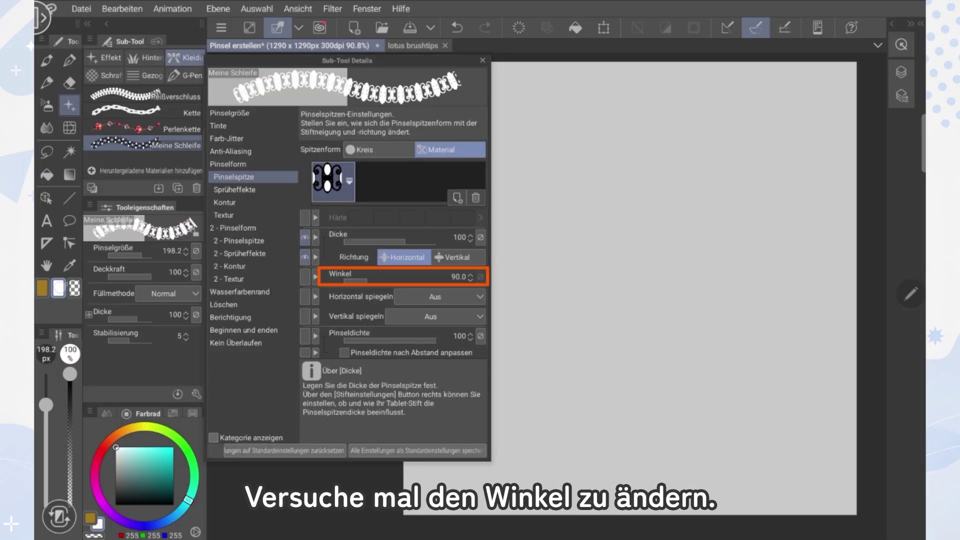
click(151, 457)
key(x)
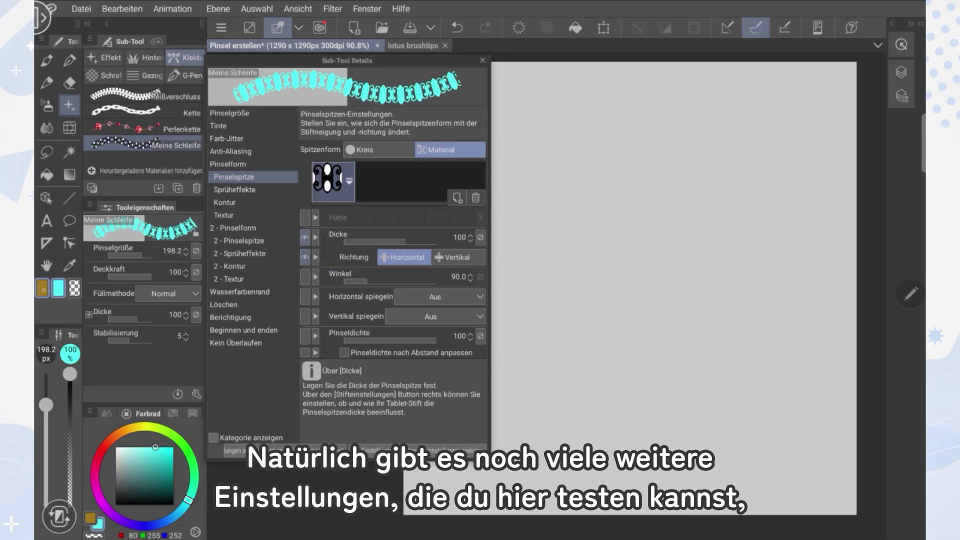
Step: Draw two horizontal sample ribbons across the canvas with the Meine Schleife brush, one below the other
mouse_move(525, 145)
mouse_down()
mouse_move(544, 158)
mouse_move(776, 155)
mouse_move(850, 150)
mouse_up()
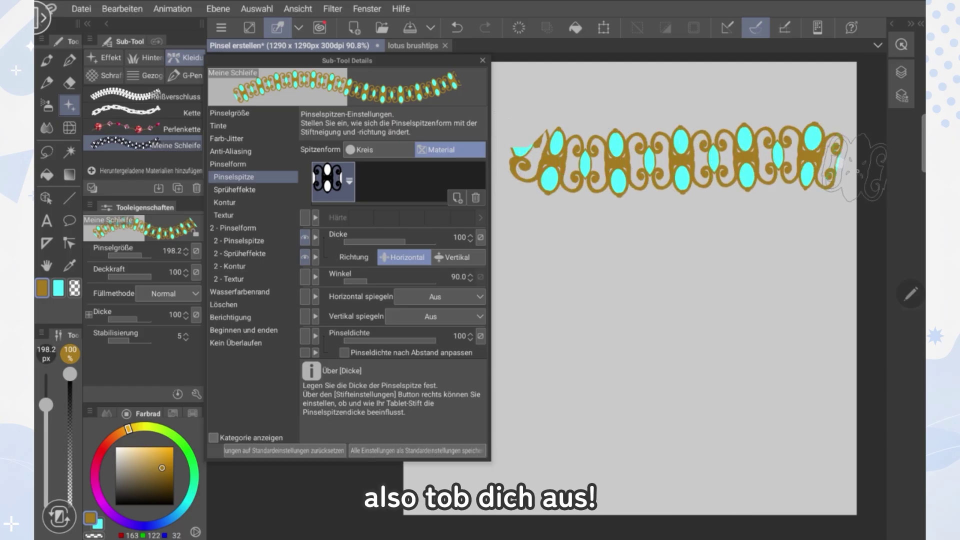
mouse_move(875, 290)
mouse_down()
mouse_move(576, 298)
mouse_move(497, 296)
mouse_up()
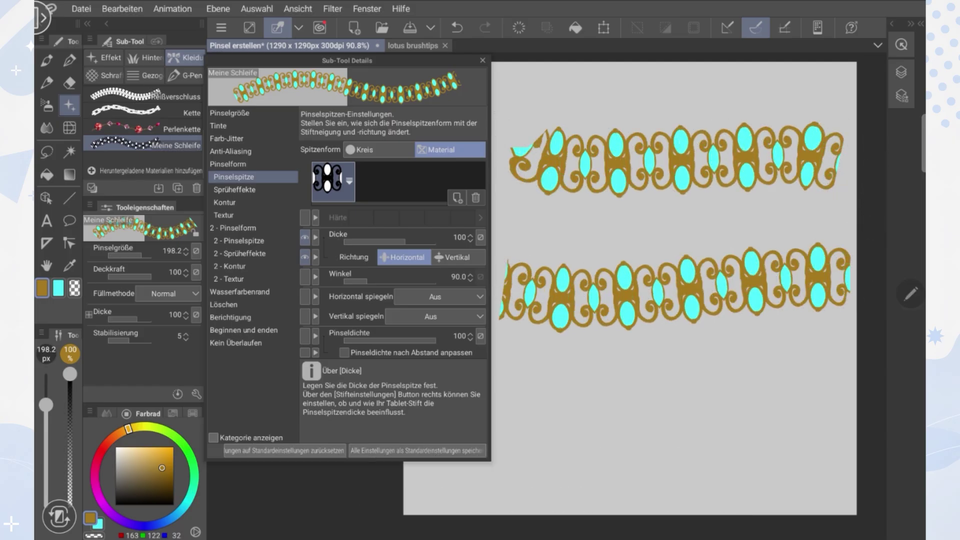